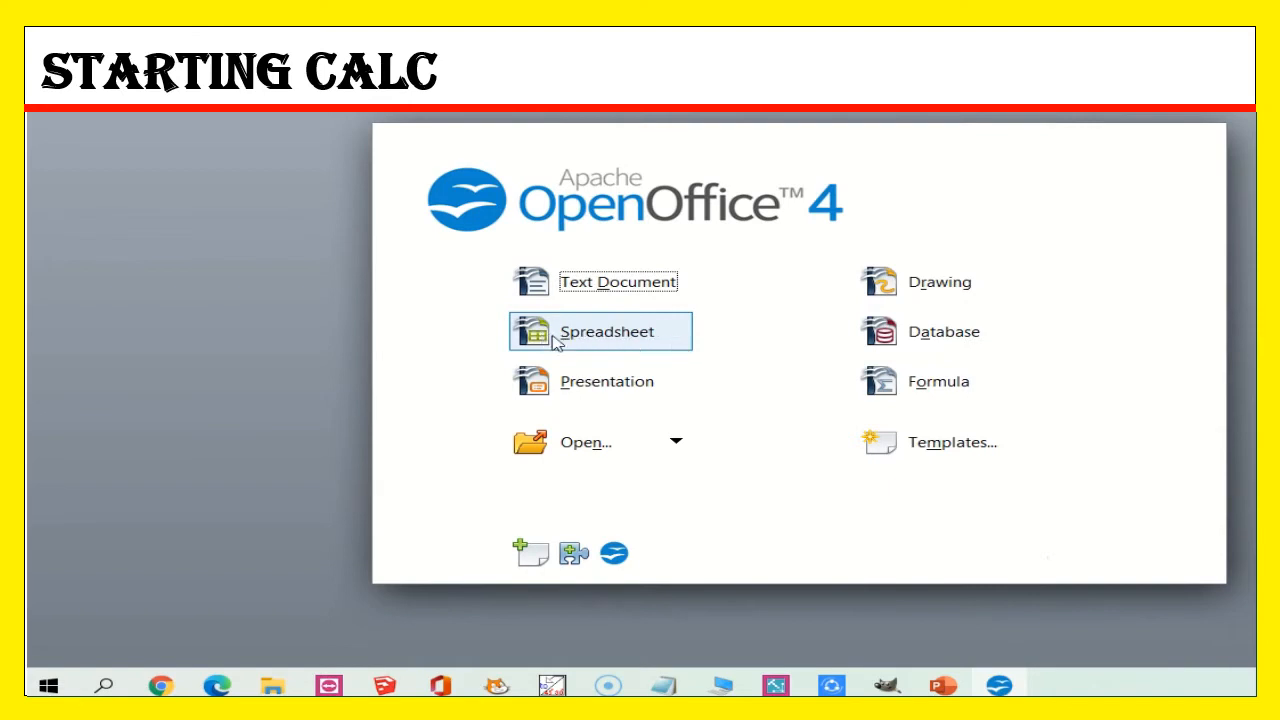
Step: Create a new spreadsheet document
left_click(614, 346)
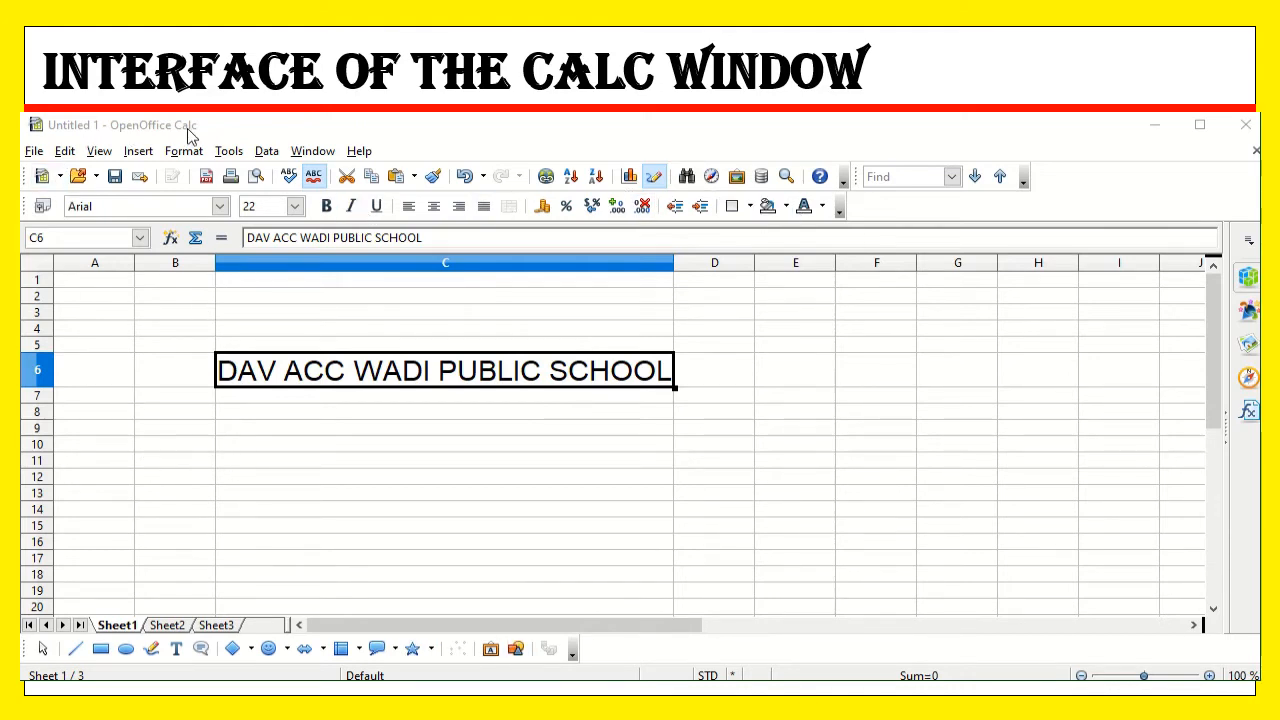
left_click(228, 132)
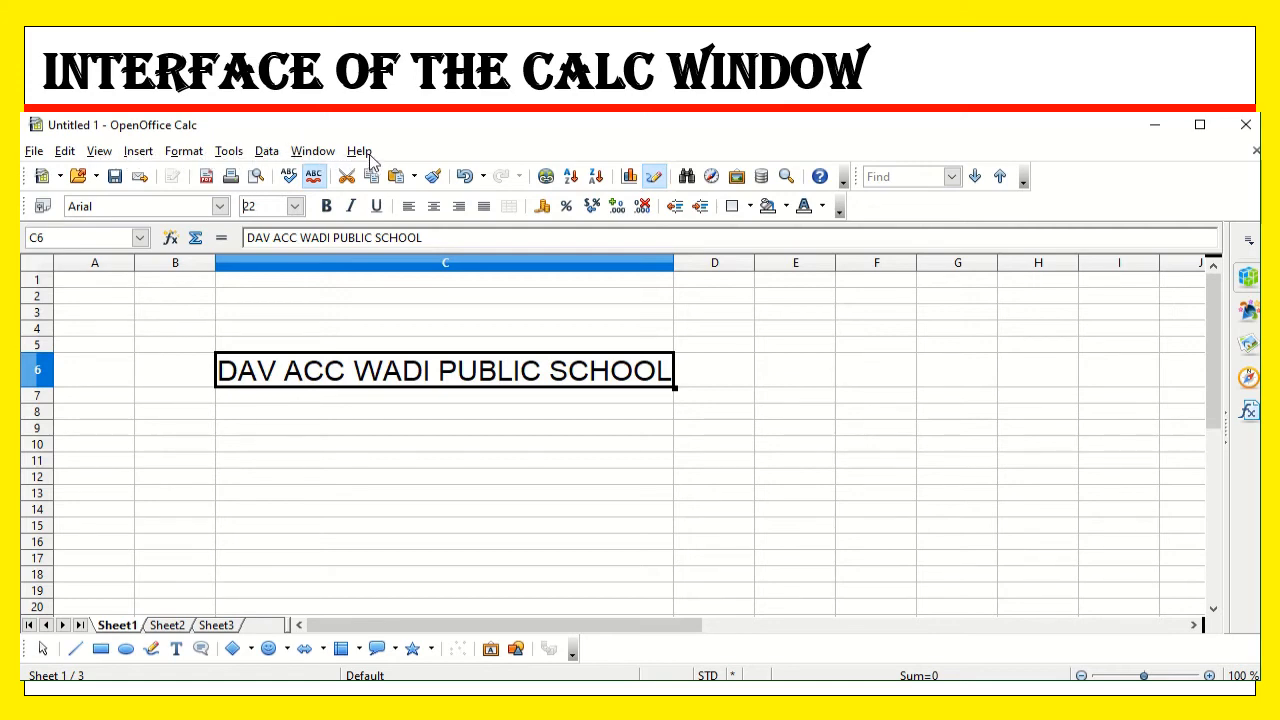
Step: Look through the file commands, the available fonts and the font sizes offered for the school name in C6
left_click(34, 152)
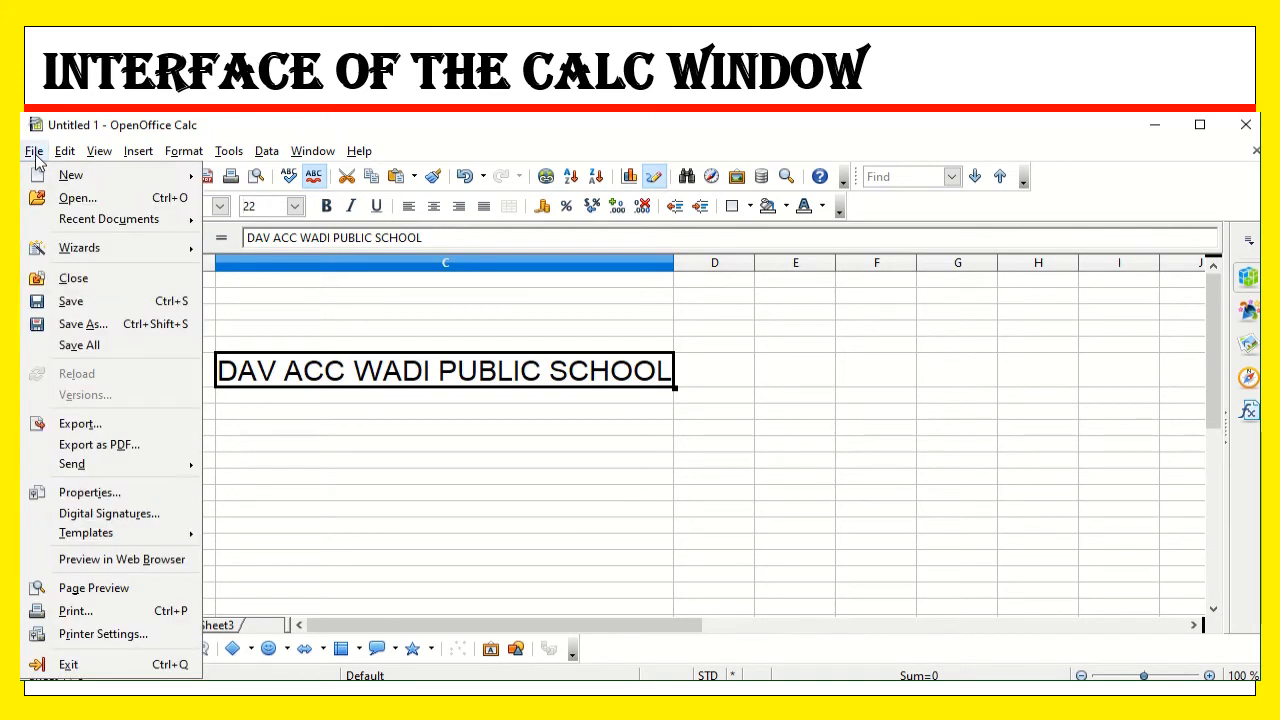
left_click(56, 179)
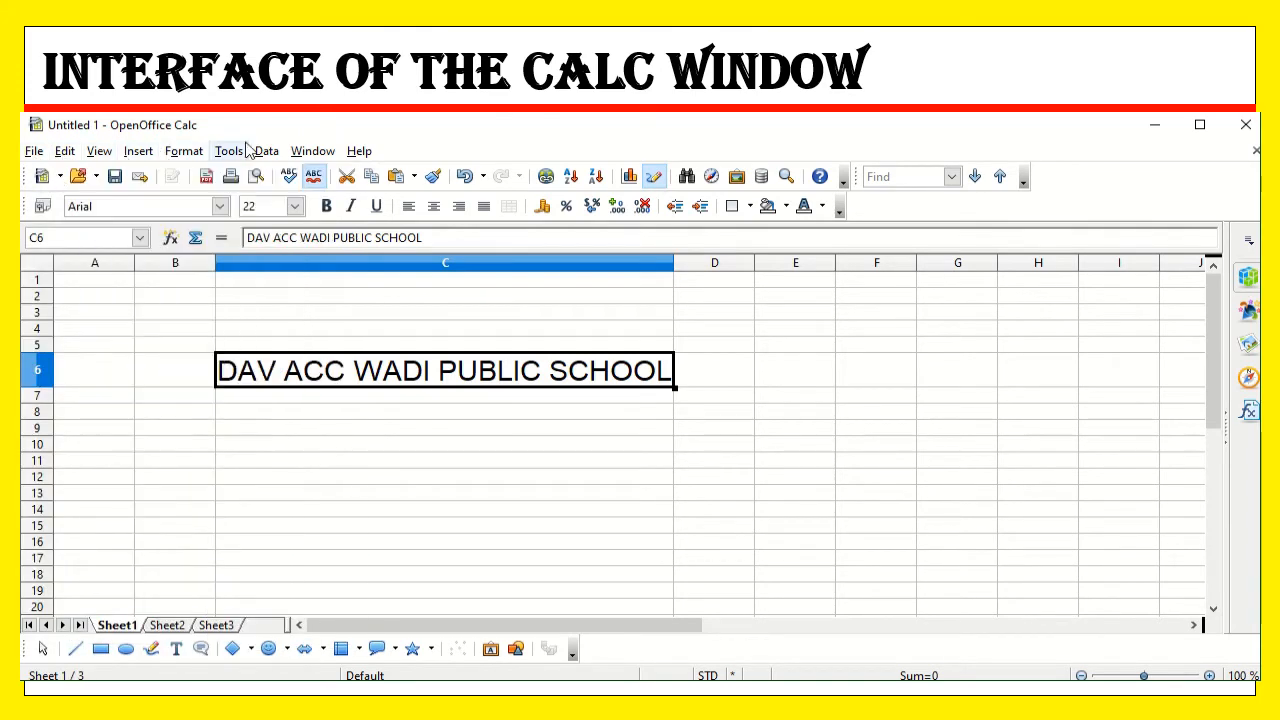
left_click(440, 147)
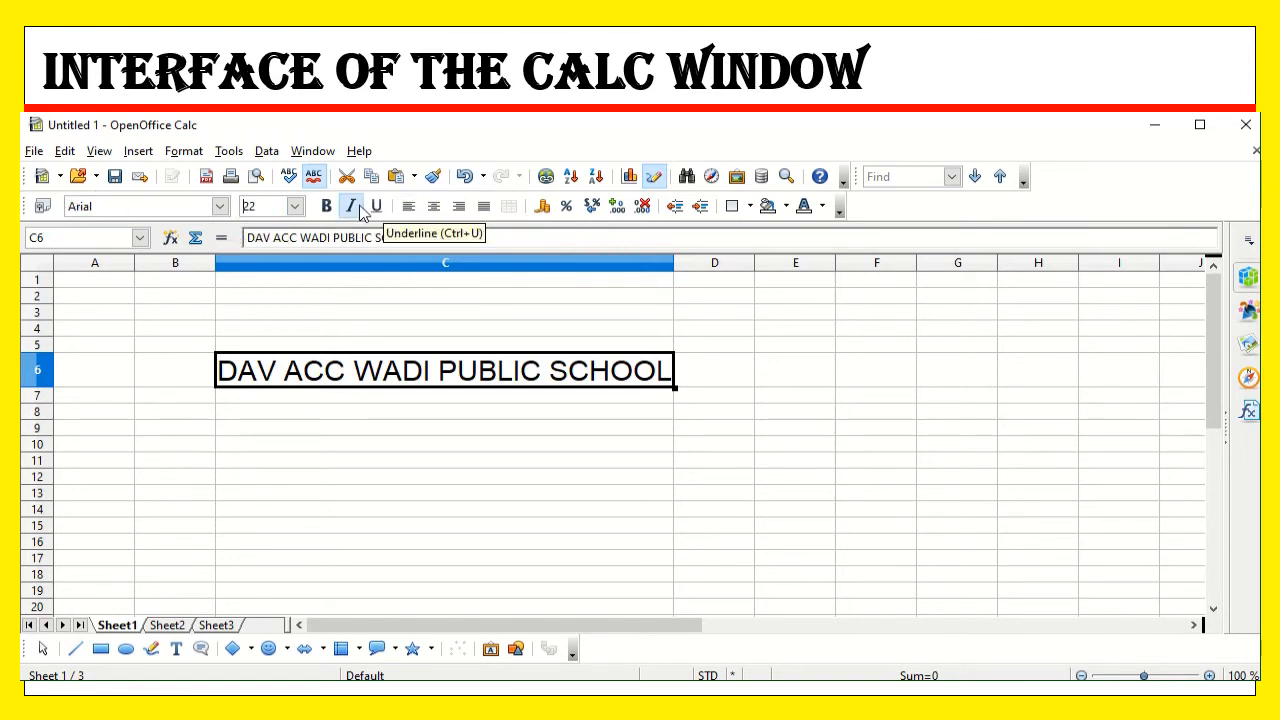
left_click(221, 207)
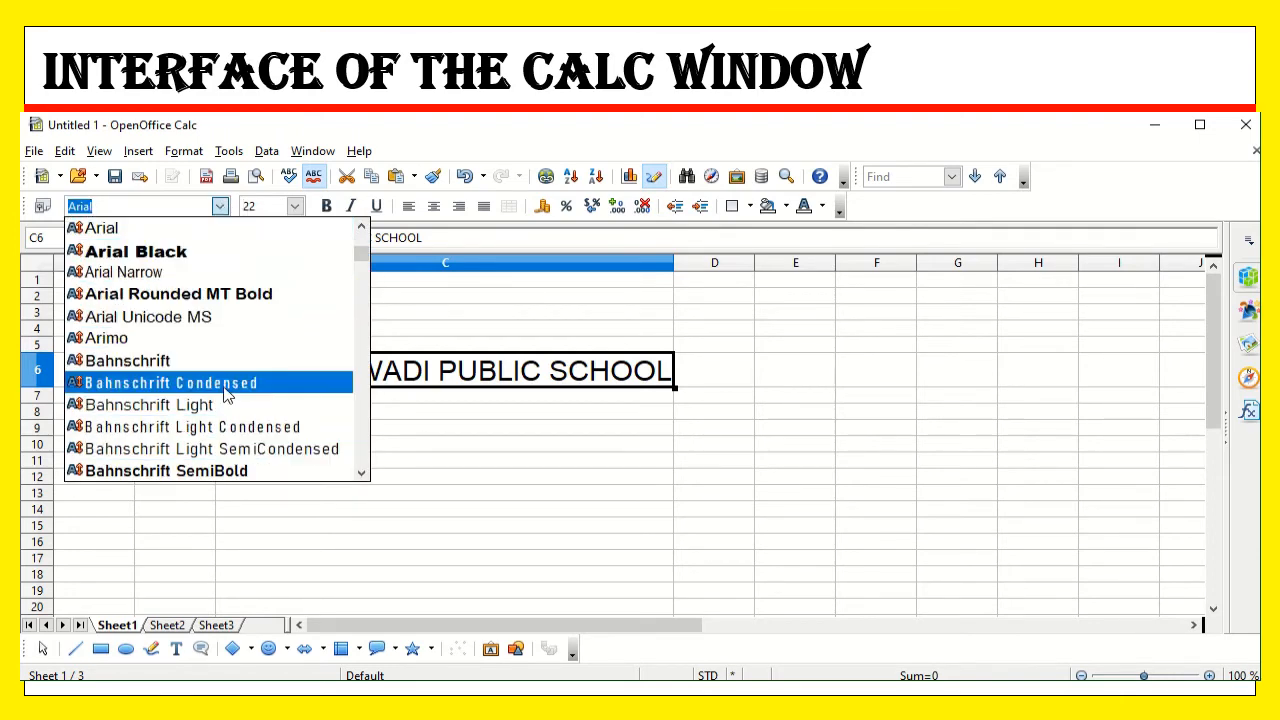
left_click(297, 207)
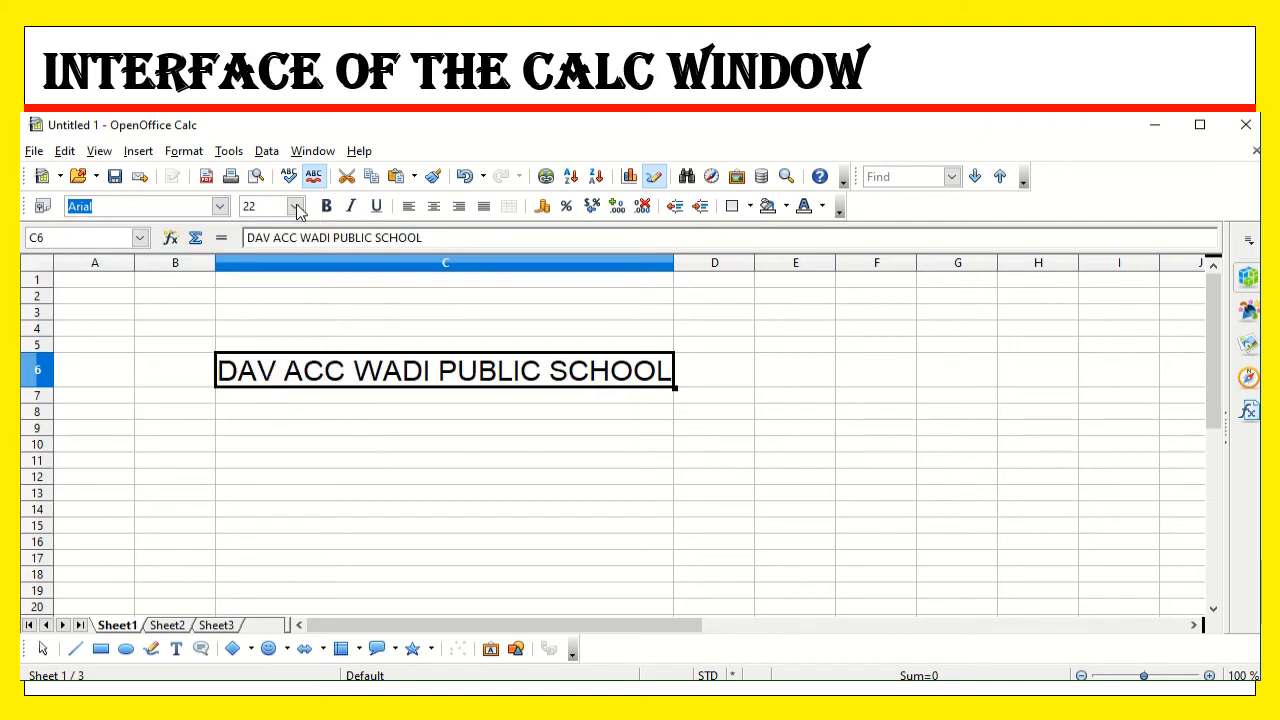
left_click(297, 207)
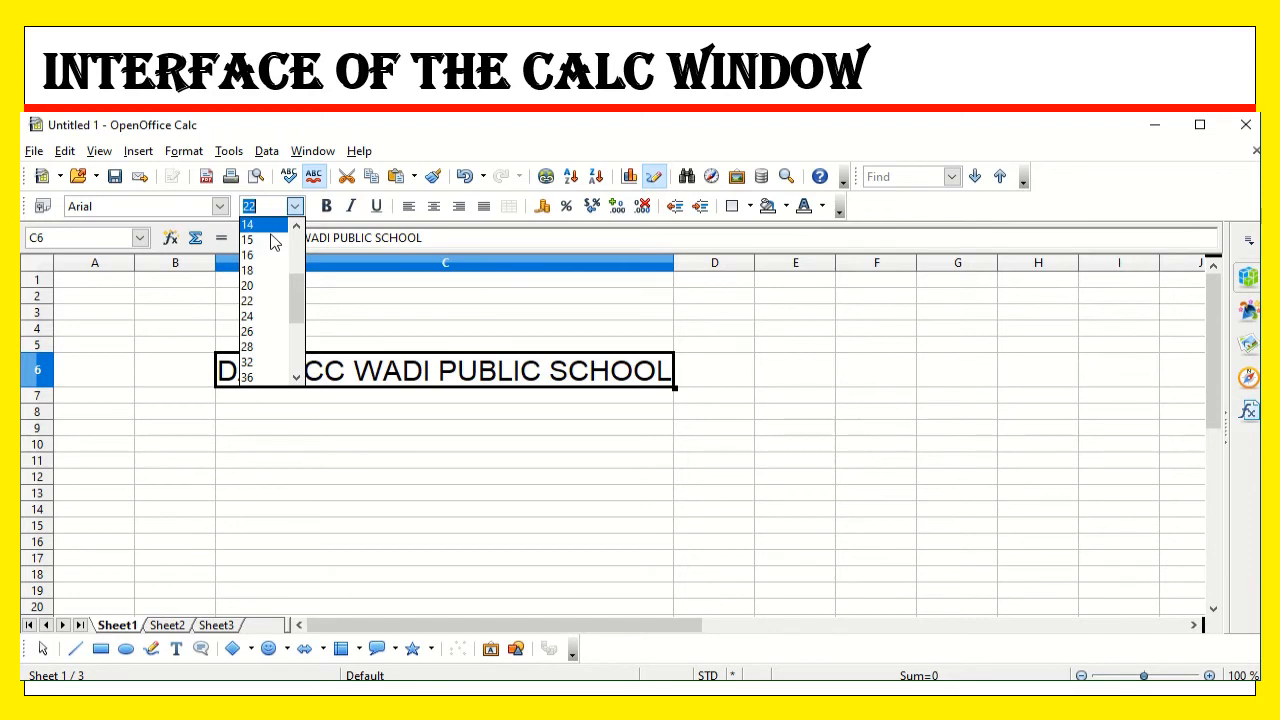
left_click(355, 215)
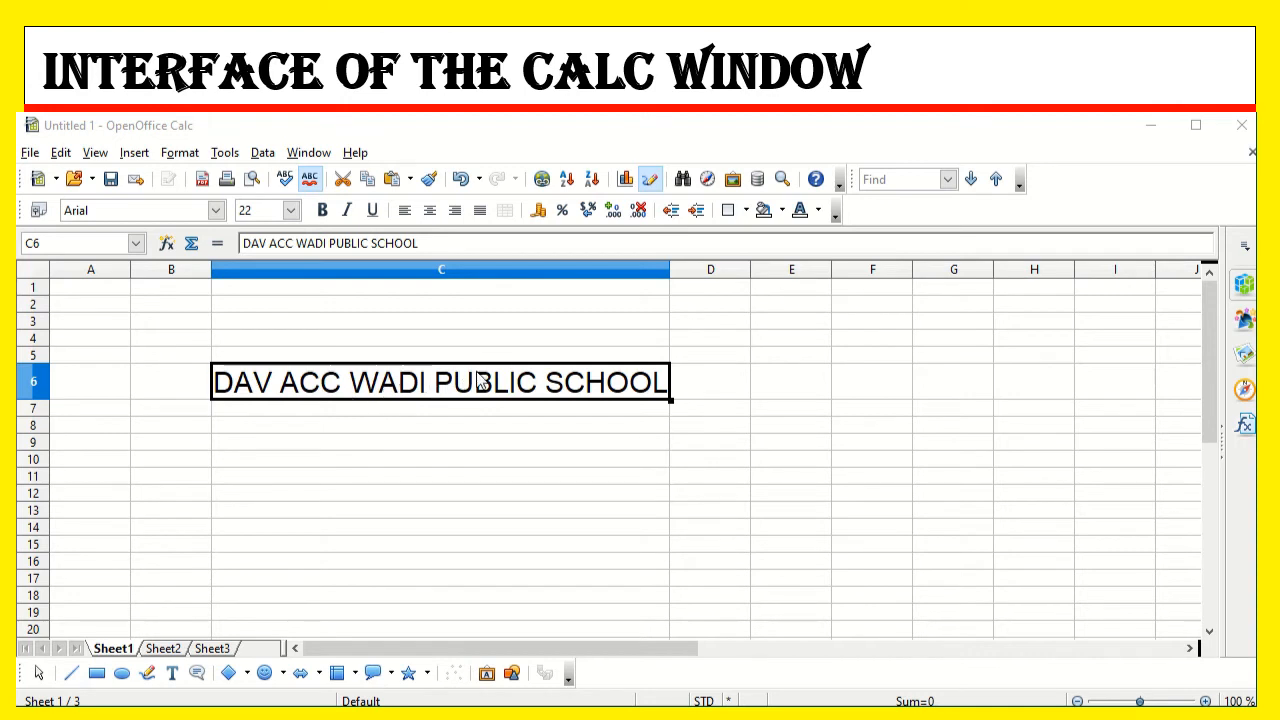
Step: Select cell F6, the ranges C3:C4, B4:B16 and C2:C6, and finally the school name's cell C6
left_click(893, 389)
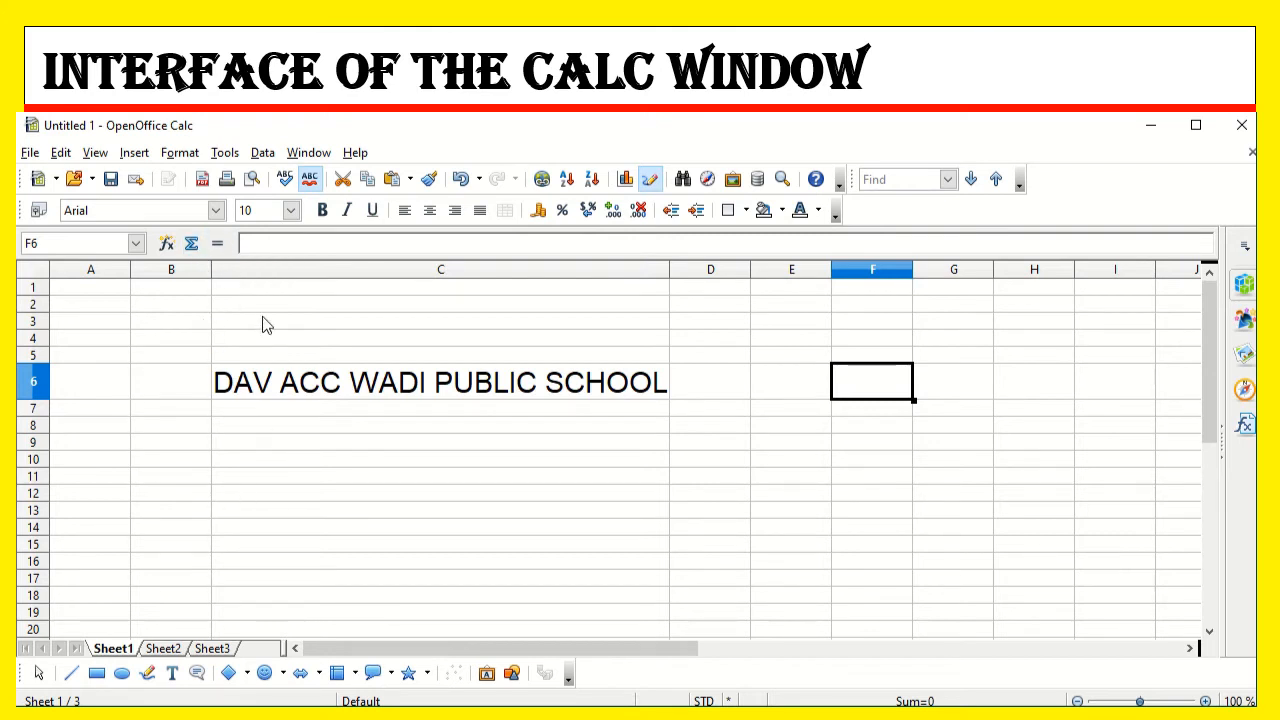
right_click(214, 340)
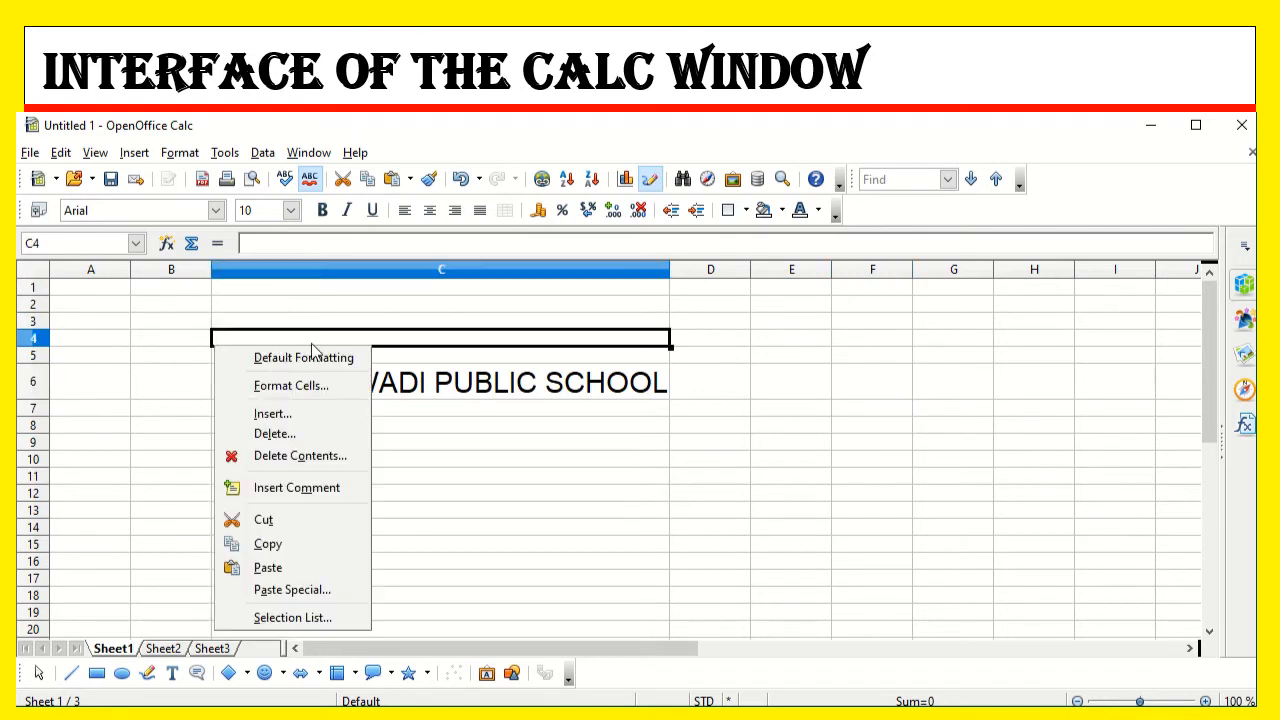
key("Escape")
left_click_drag(498, 338, 547, 328)
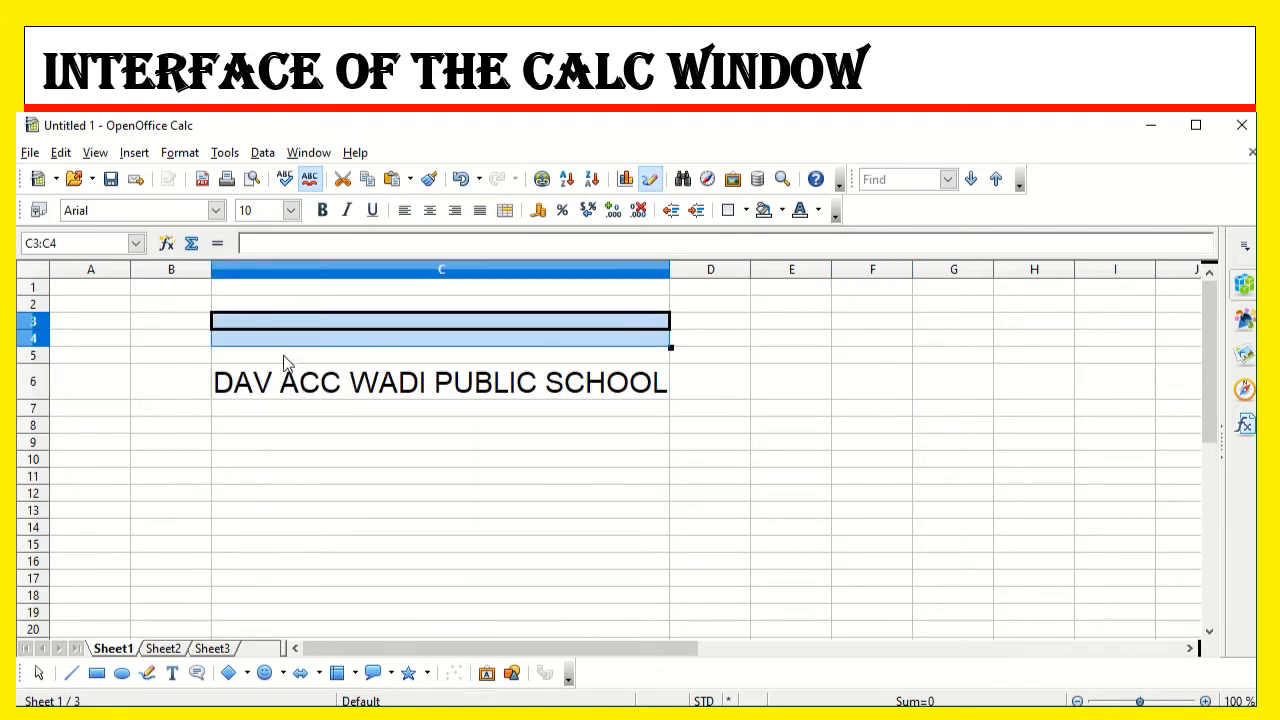
left_click_drag(176, 338, 193, 563)
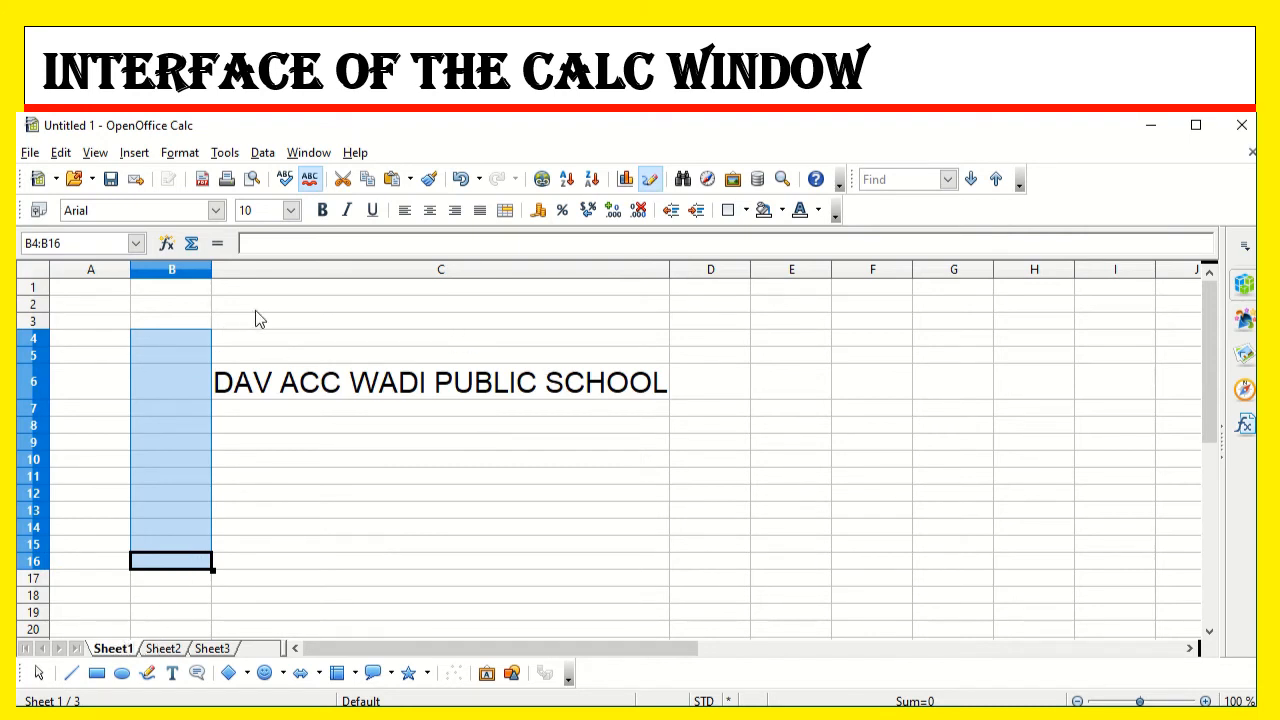
left_click_drag(257, 304, 258, 388)
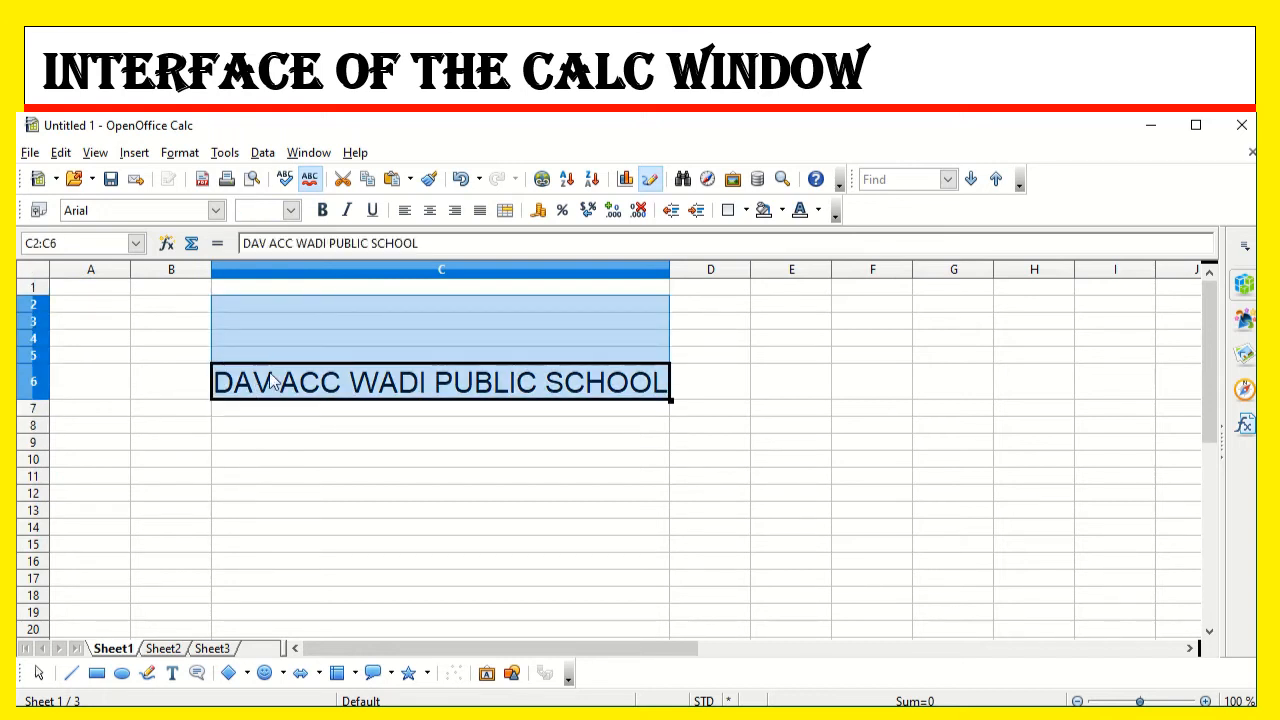
left_click(275, 388)
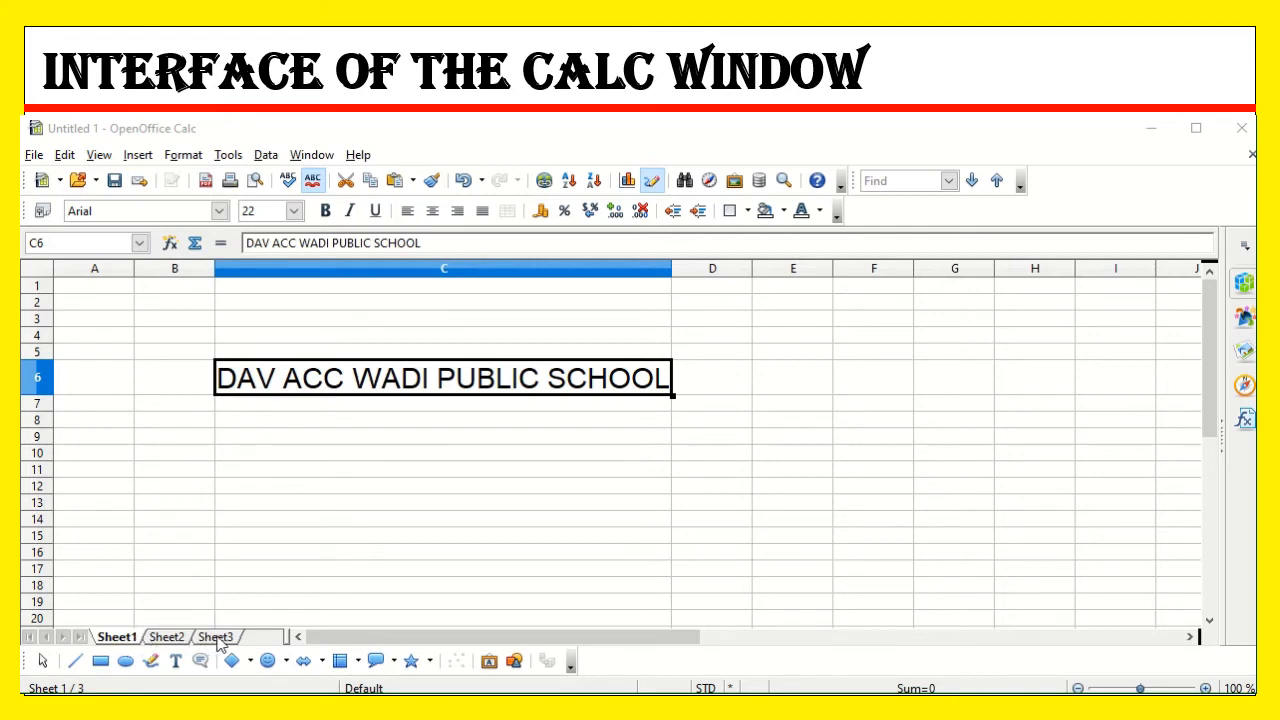
Step: View Sheet2 and return to Sheet1
left_click(172, 638)
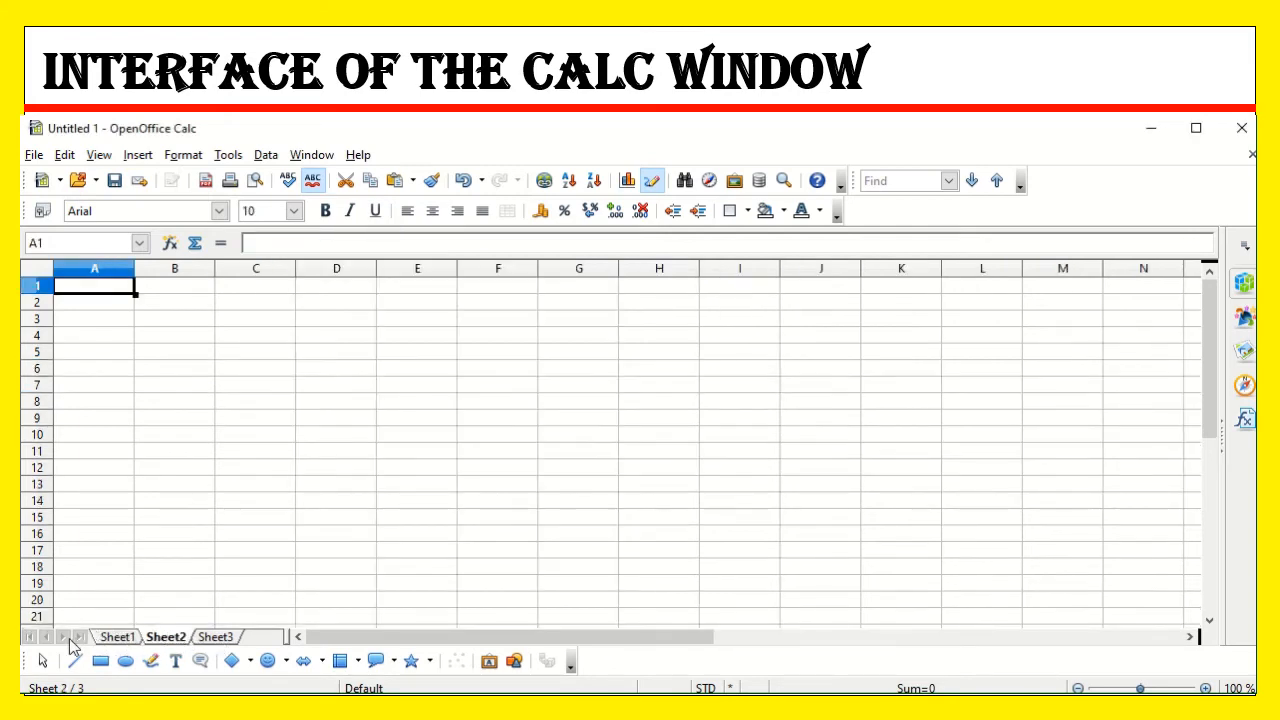
left_click(110, 642)
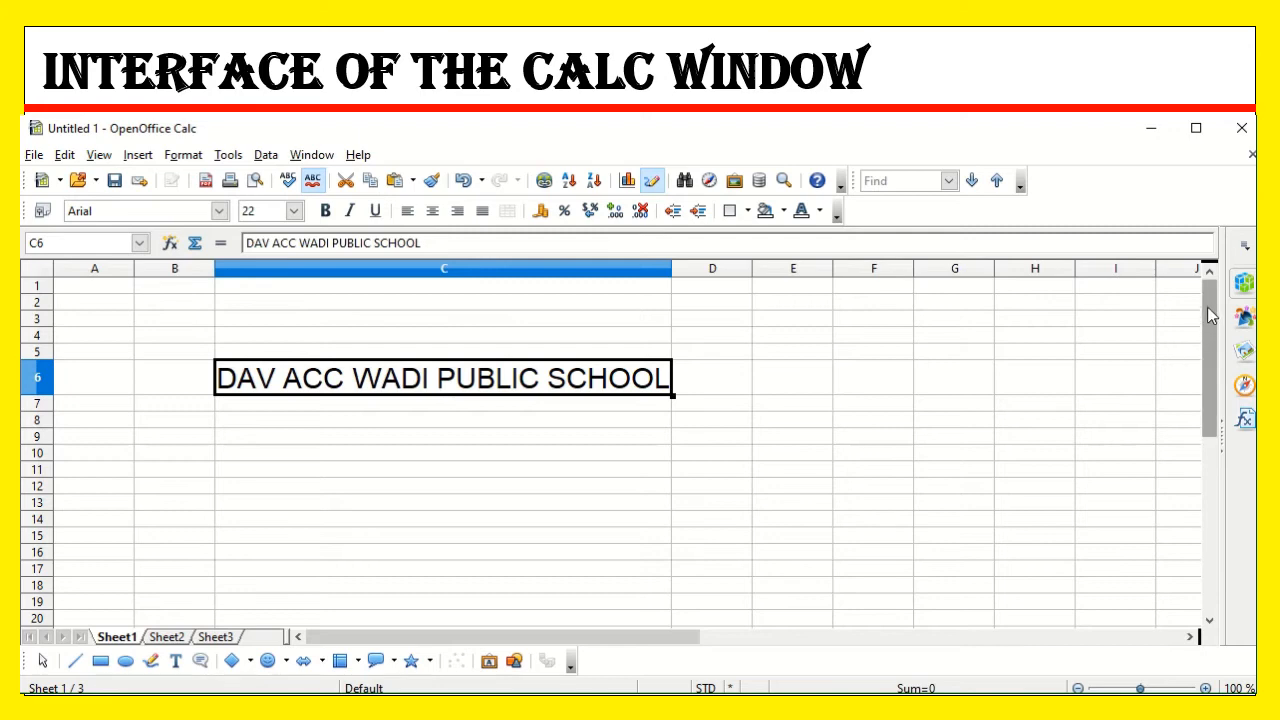
mouse_move(1208, 309)
left_mouse_down()
mouse_move(1212, 339)
mouse_move(1216, 312)
left_mouse_up()
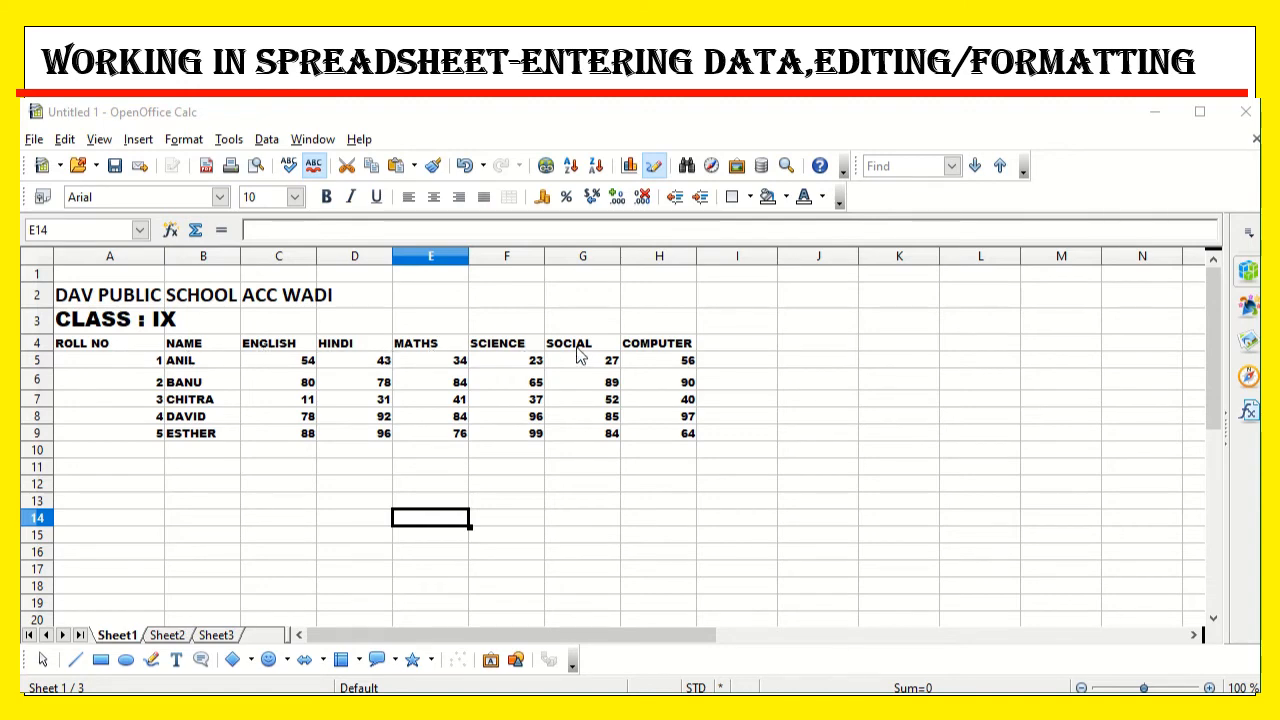
Step: Merge cells A2:H2 and centre the school name horizontally across the marks table
left_click(135, 364)
left_click(205, 365)
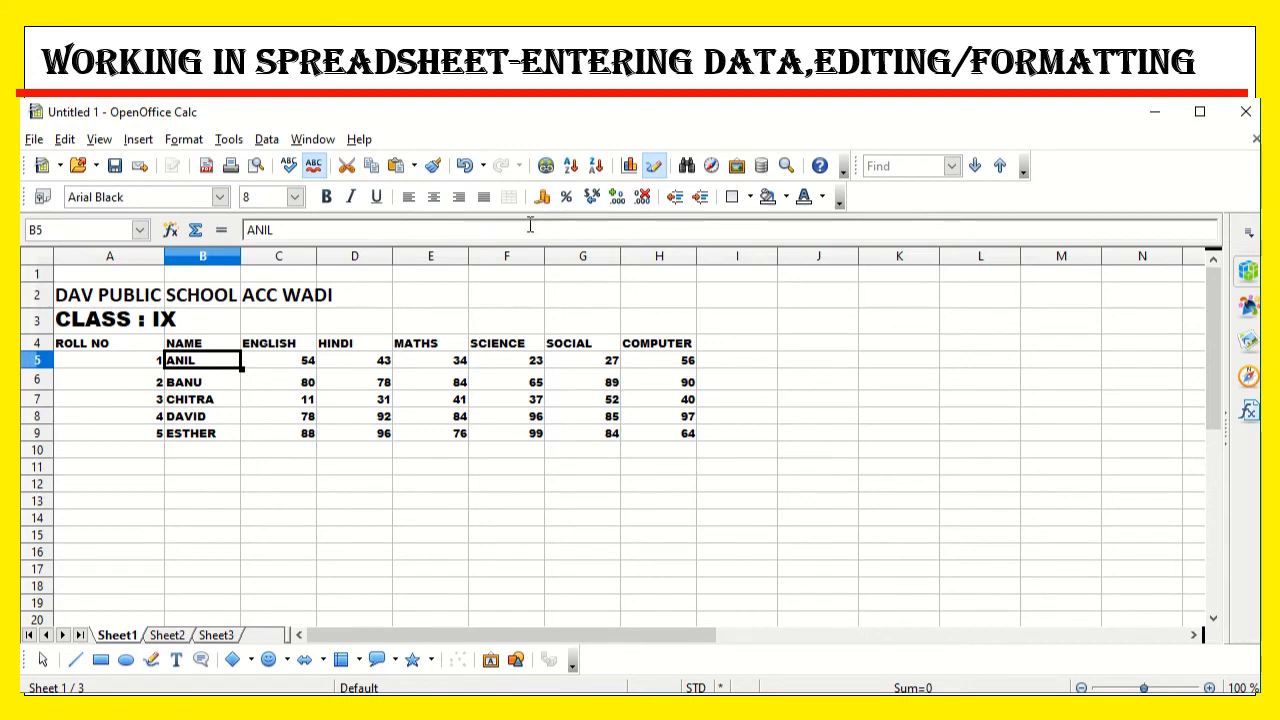
left_click(64, 298)
left_click_drag(138, 302, 633, 302)
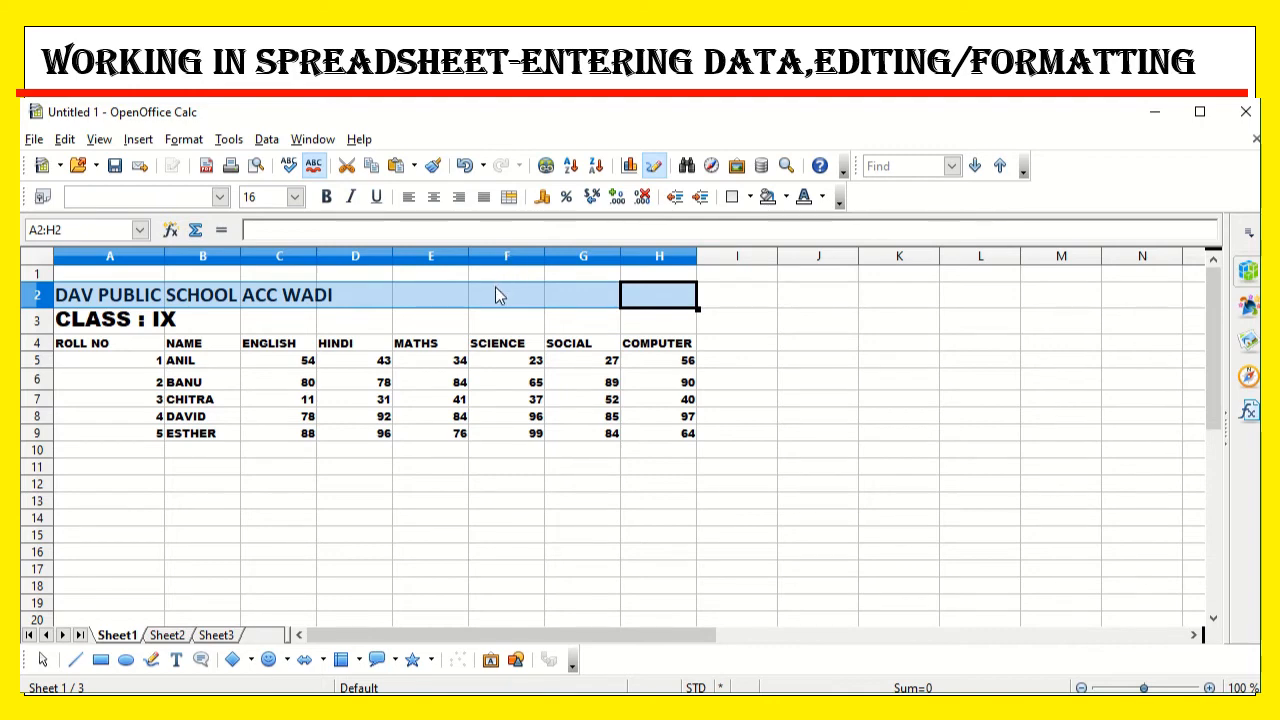
left_click(510, 197)
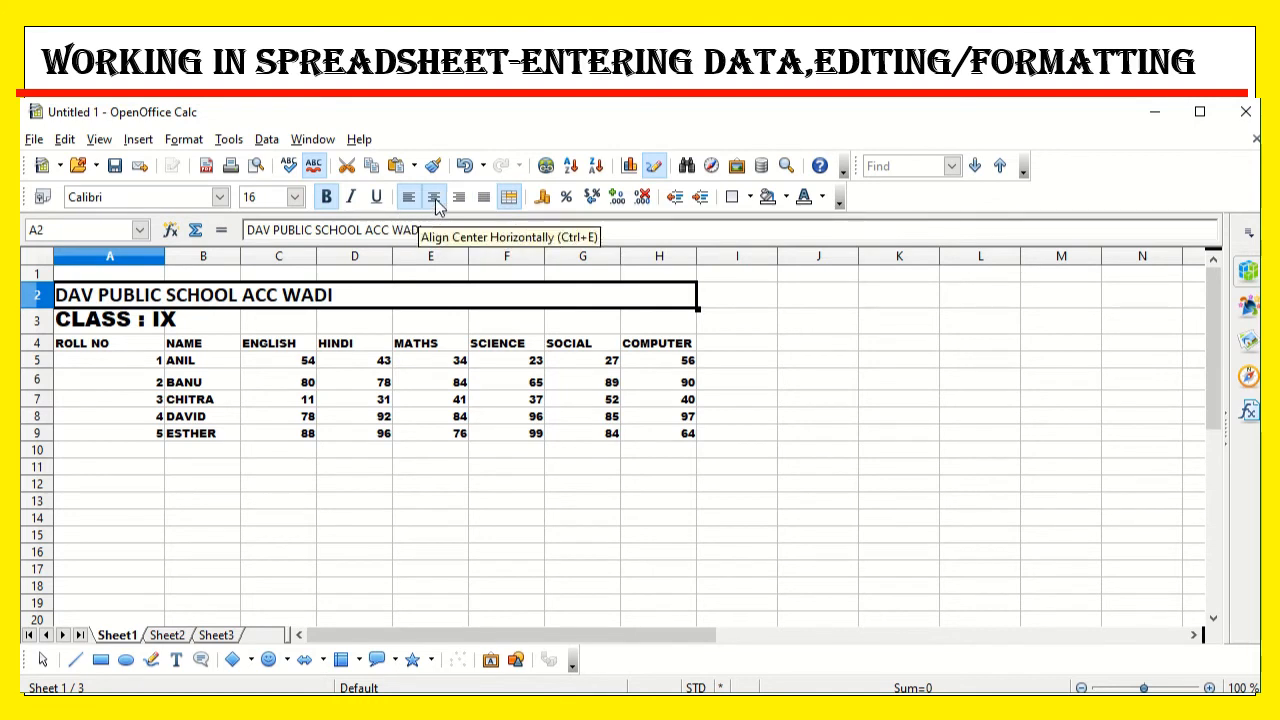
left_click(434, 198)
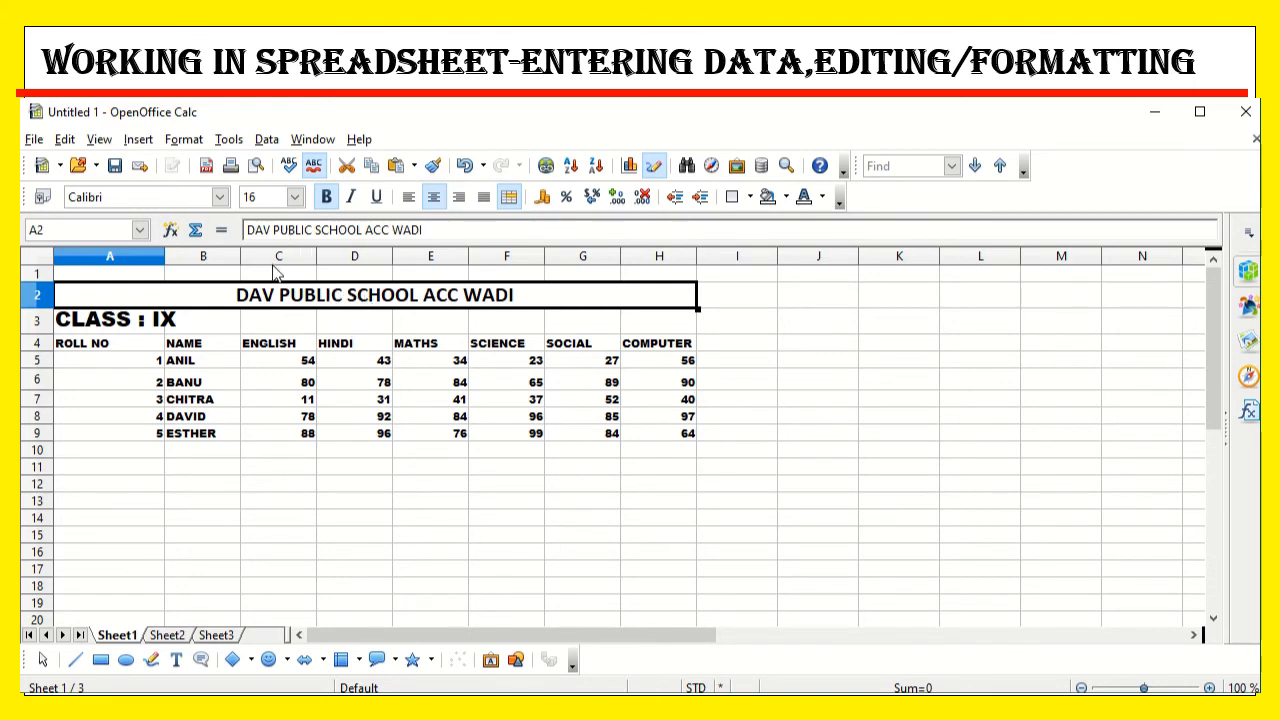
Step: Set the school name heading in row 2 to the Arial Black font at size 22
left_click(220, 197)
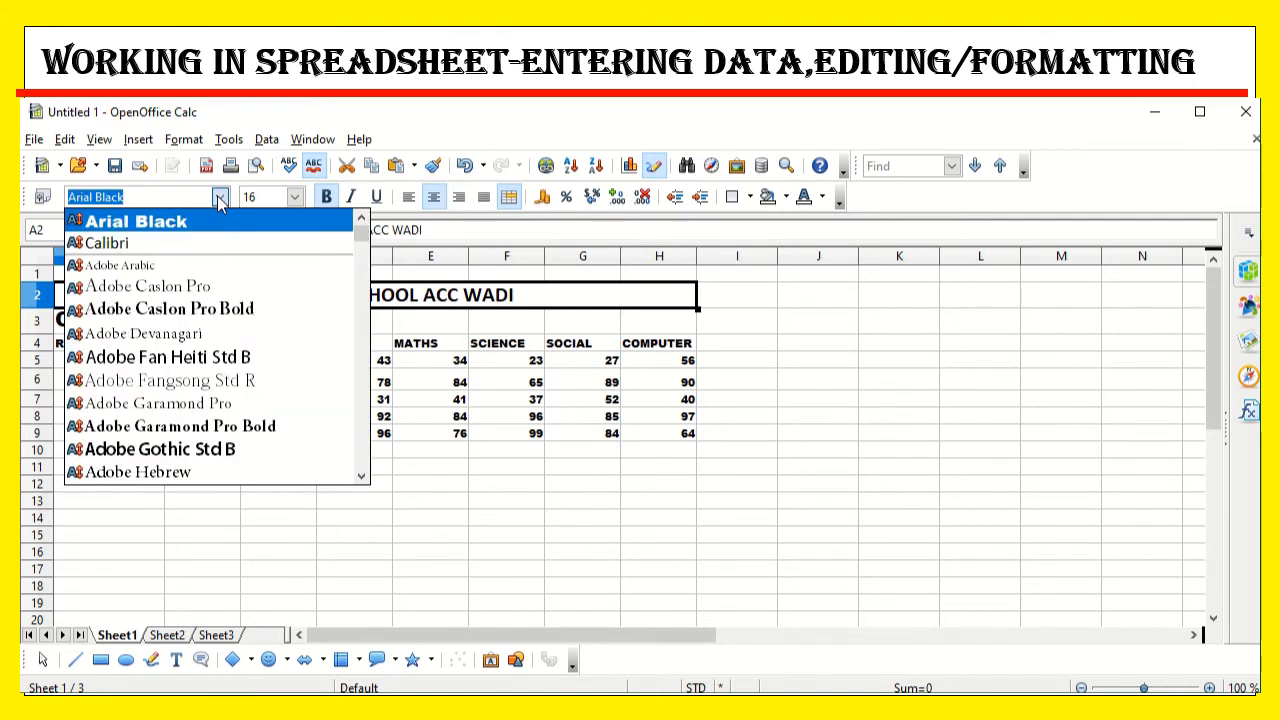
left_click(209, 221)
left_click(296, 197)
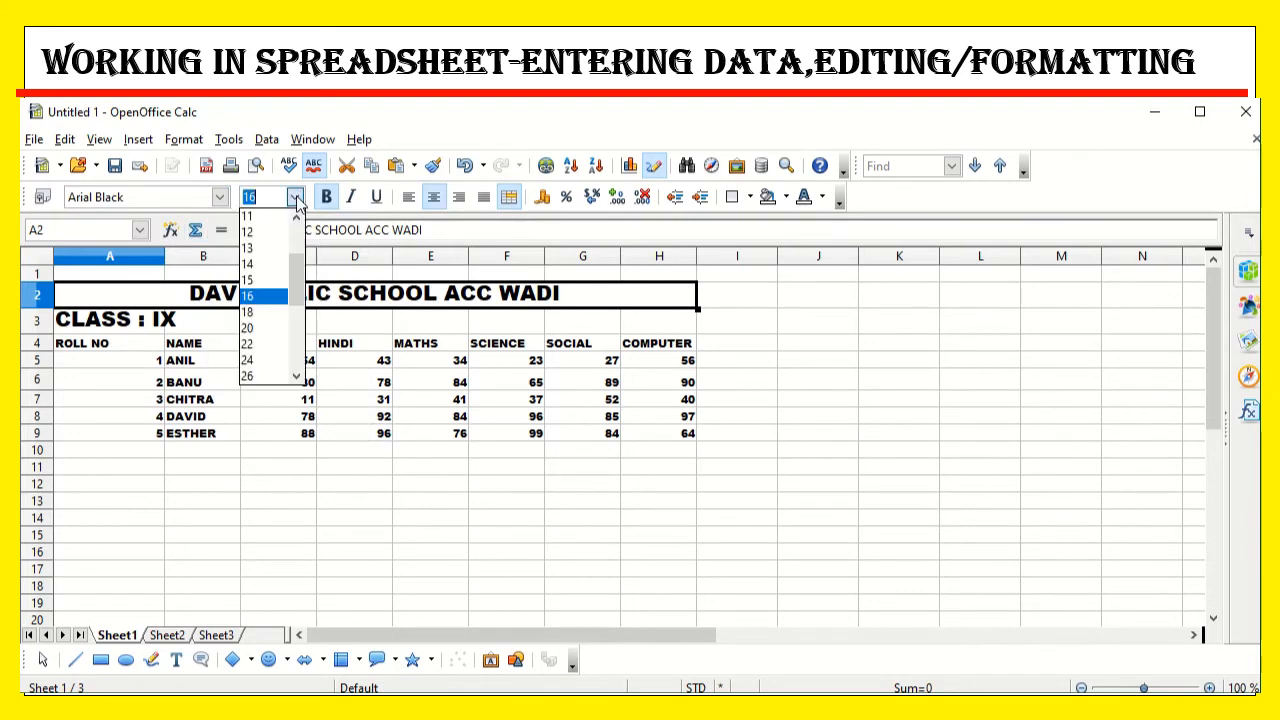
left_click(262, 344)
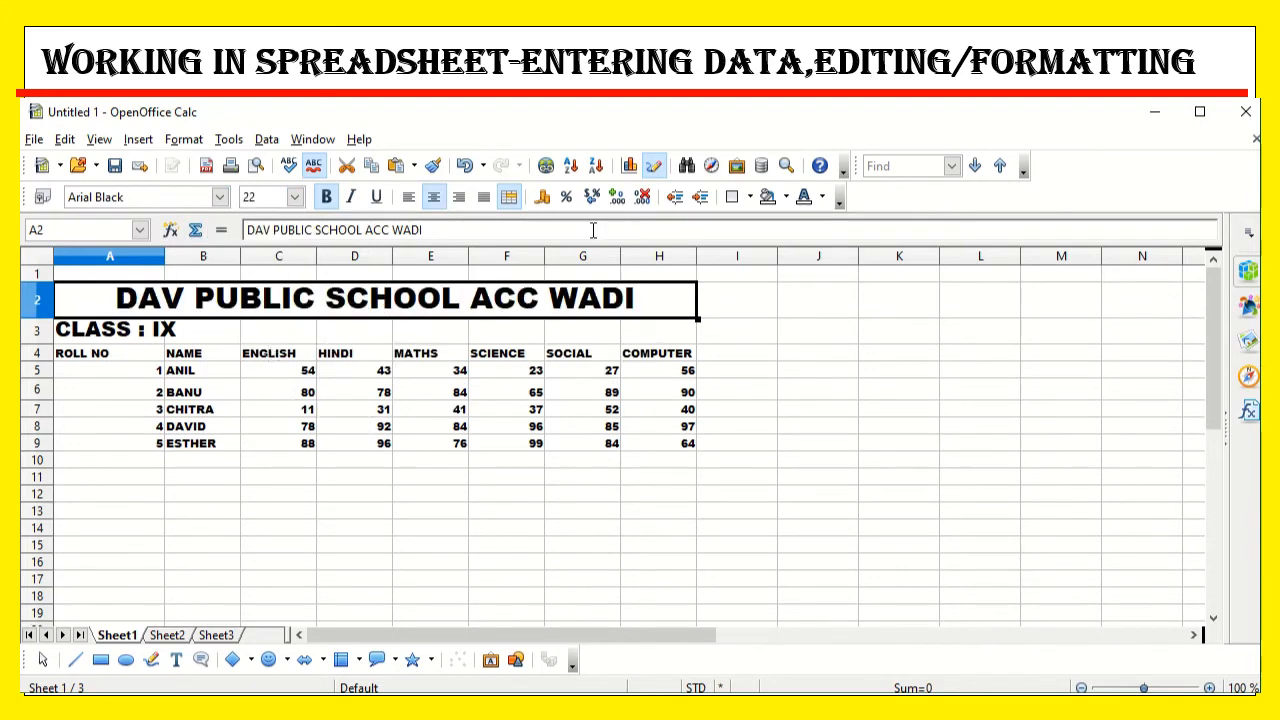
Step: Try an orange font colour on the school name heading, and set it to Blue 3
left_click(822, 197)
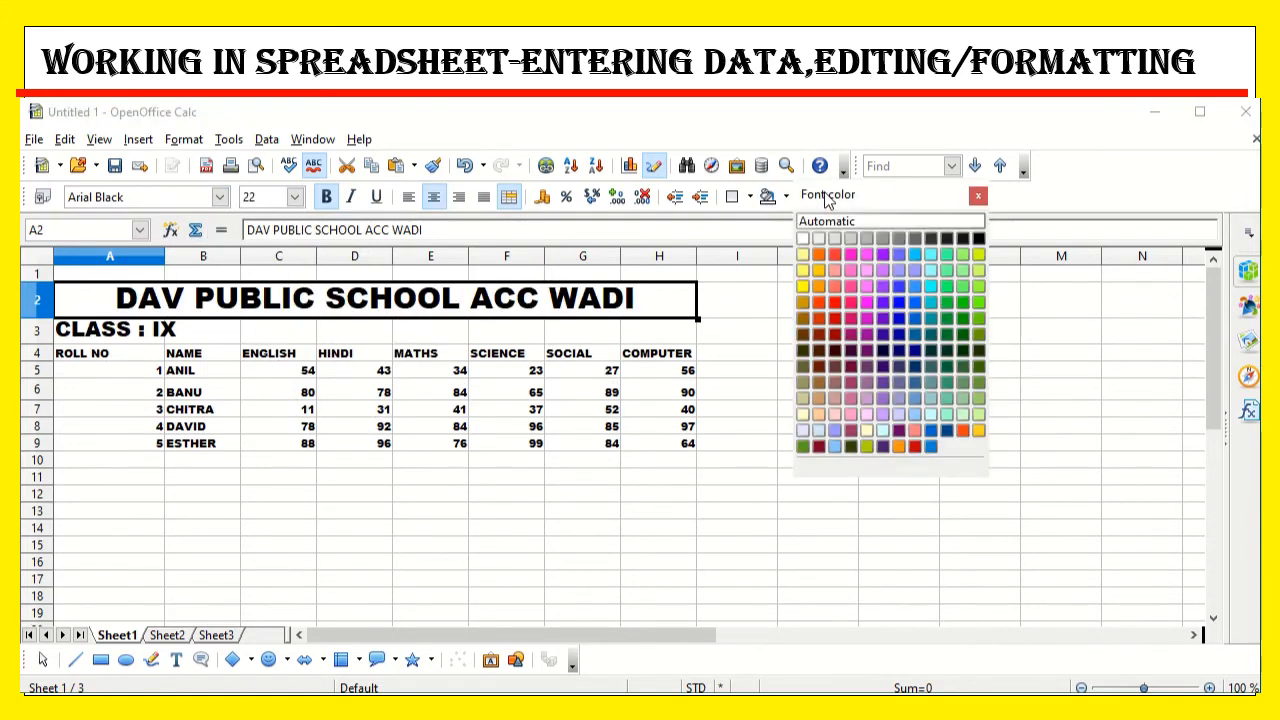
left_click(822, 252)
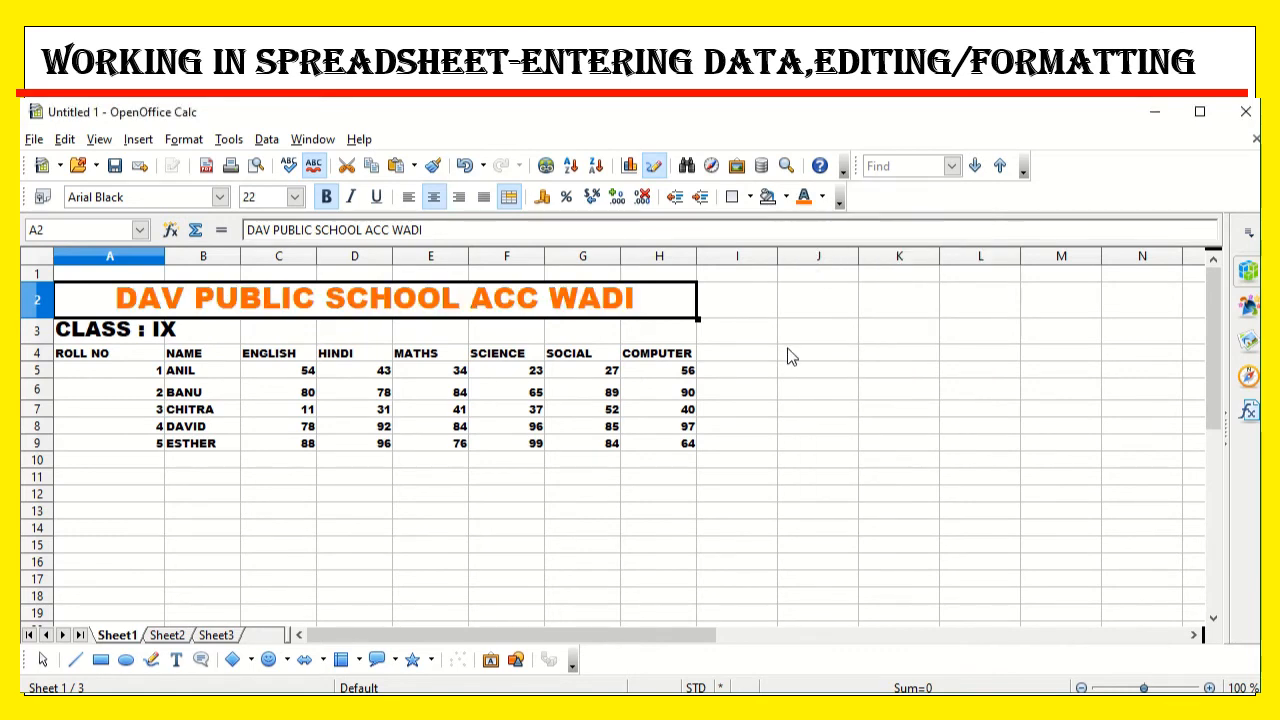
left_click(822, 197)
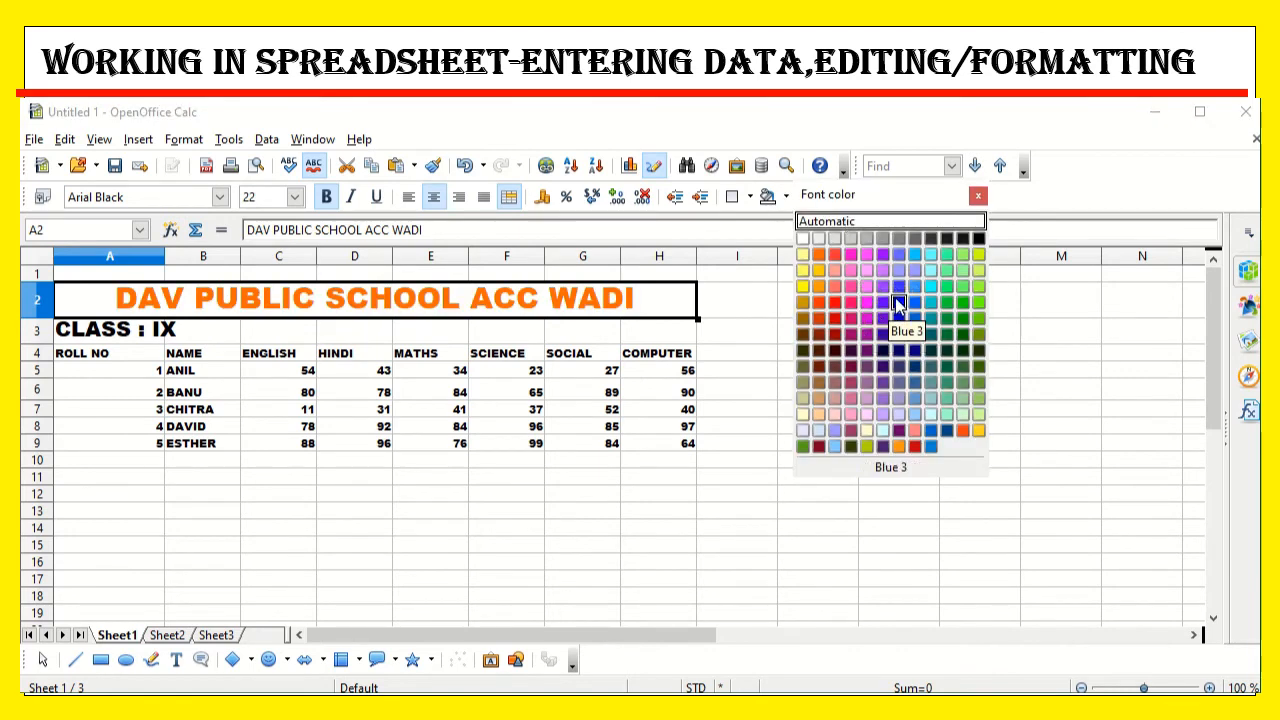
left_click(897, 306)
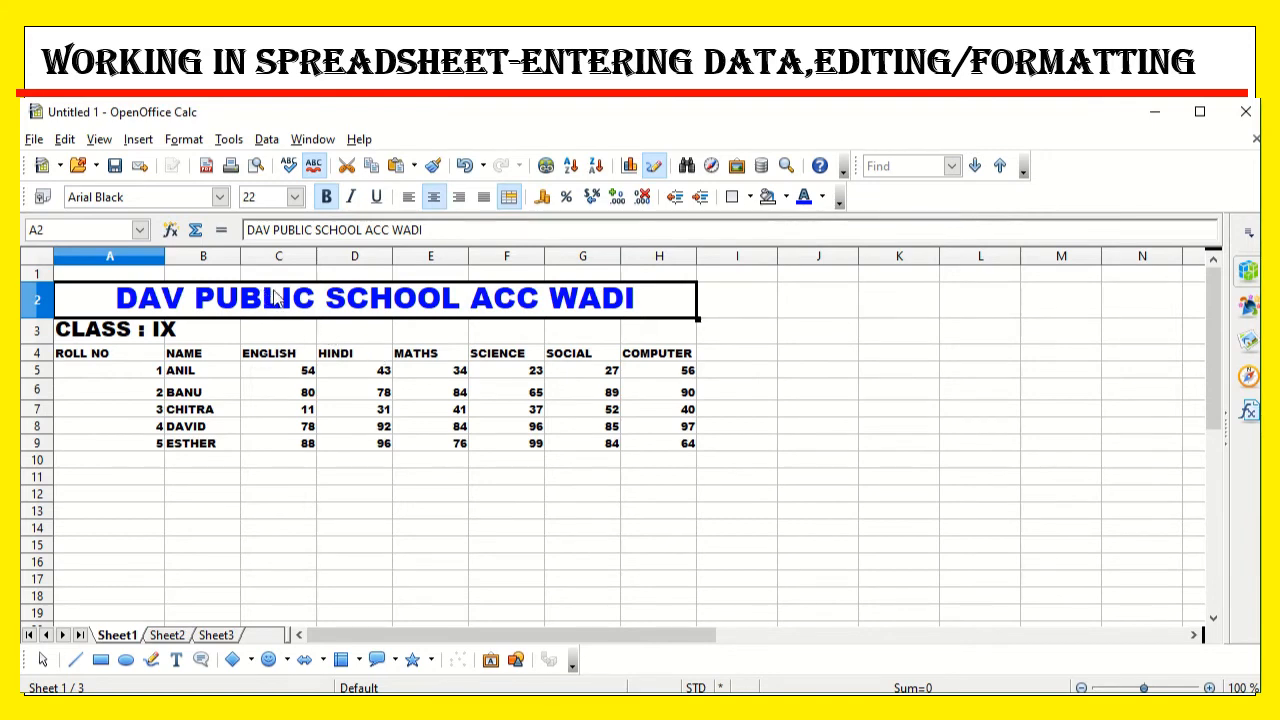
Step: Merge cells A3:H3 and centre the "CLASS : IX" heading horizontally
double_click(116, 316)
left_click(152, 374)
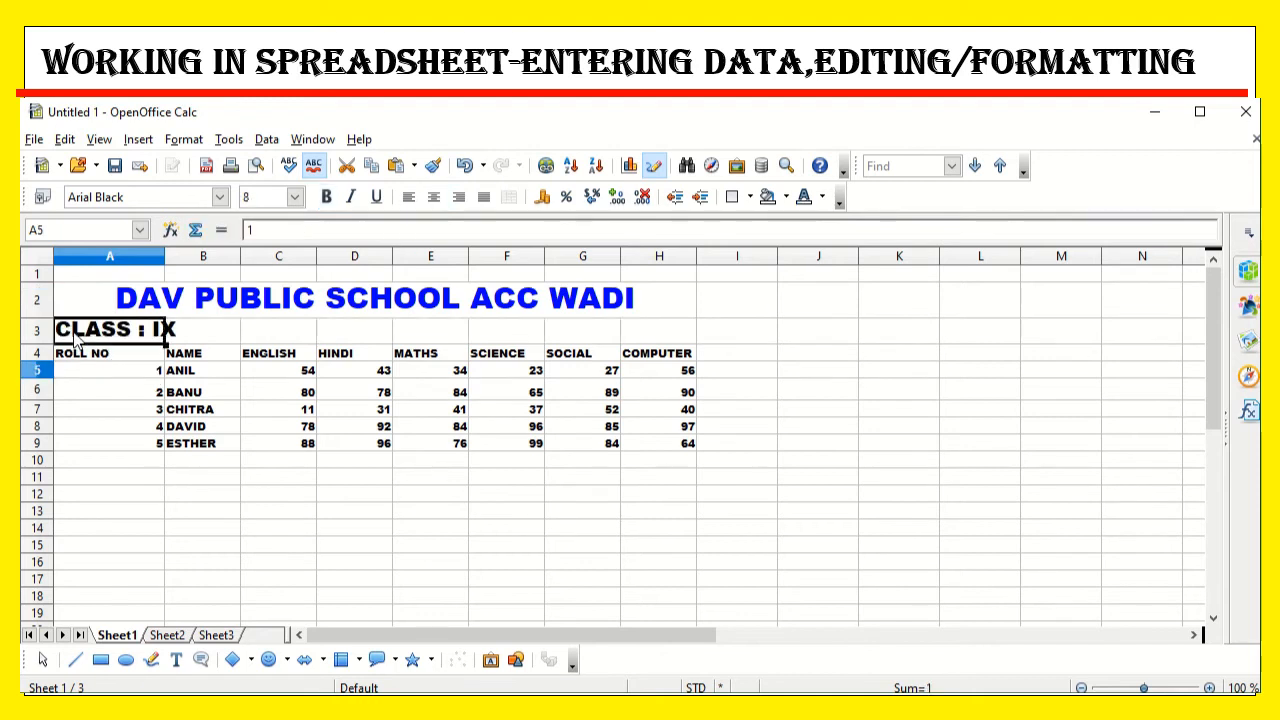
left_click_drag(160, 330, 693, 341)
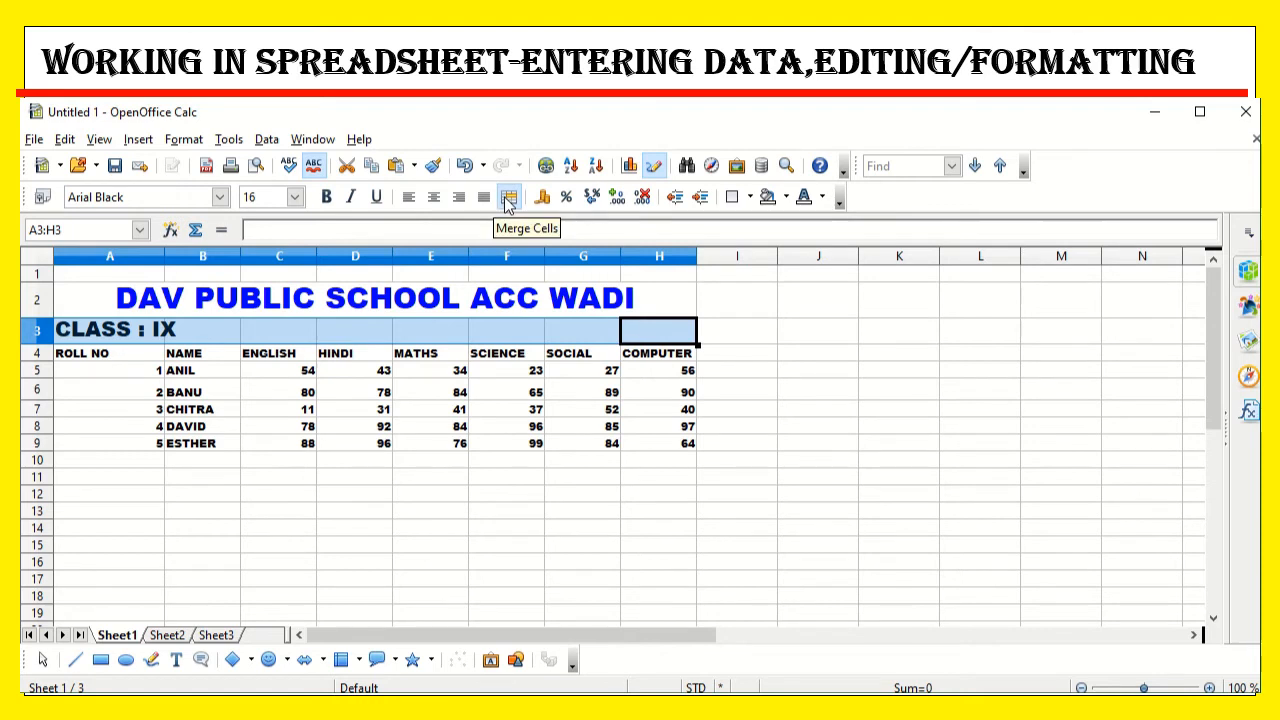
left_click(508, 200)
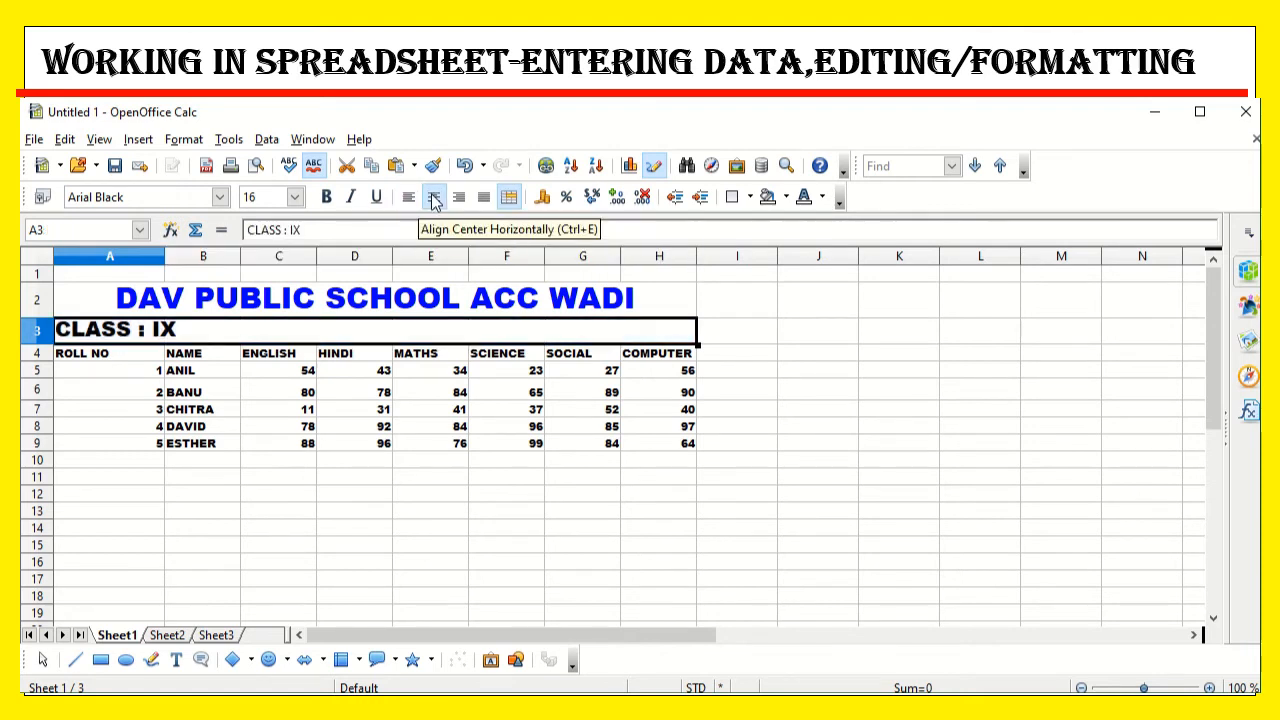
left_click(434, 198)
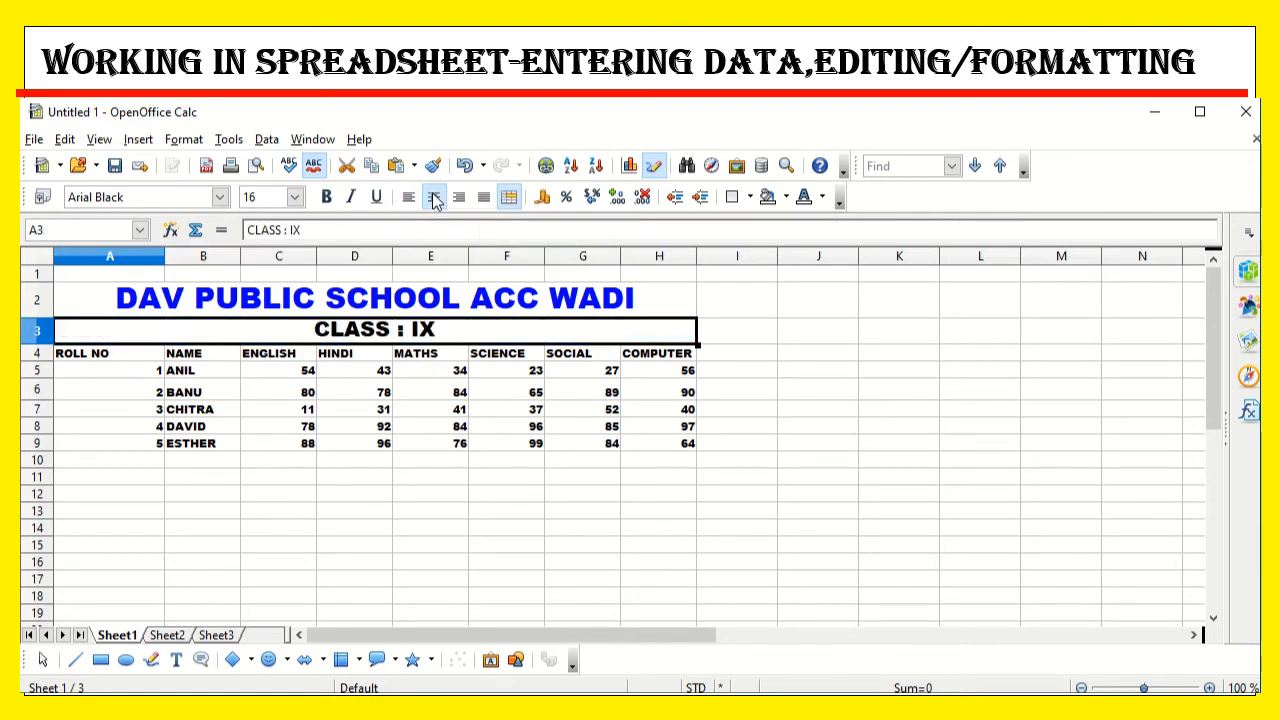
Step: Set the marks table A4:H9 to the Arial Black font, trying size 14 and choosing size 13
left_click(298, 462)
left_click_drag(104, 360, 692, 446)
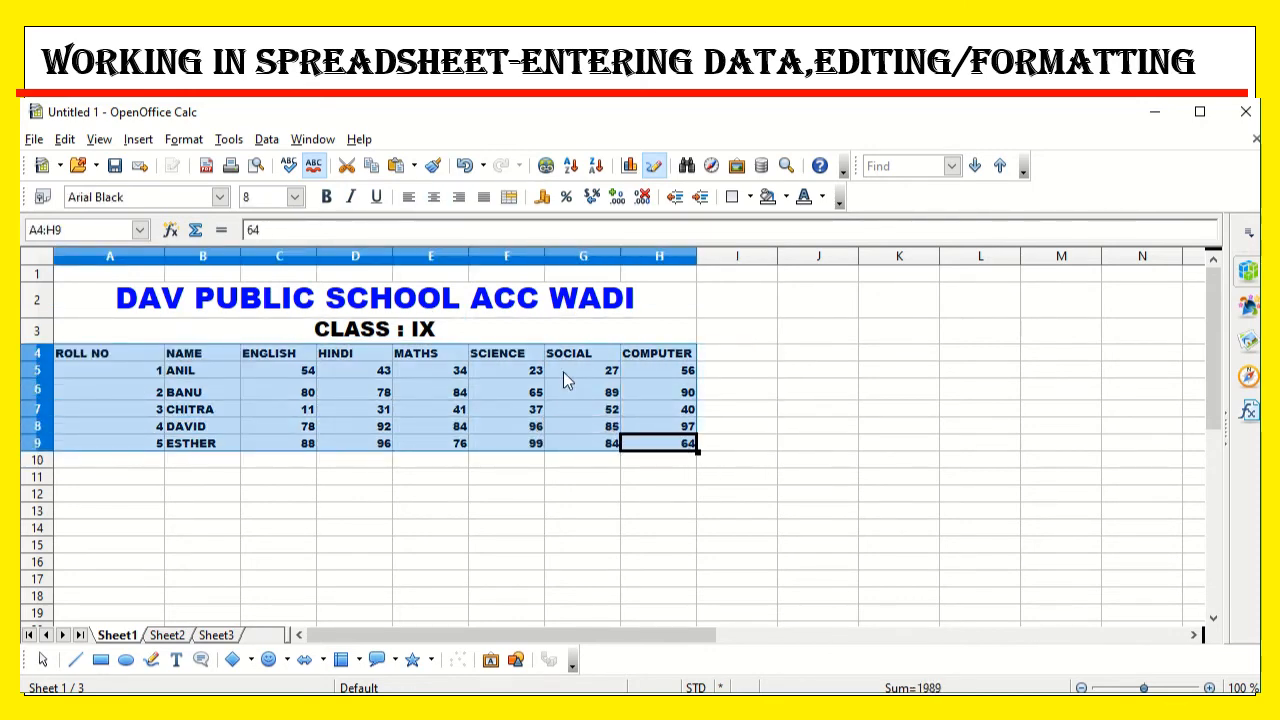
left_click(220, 199)
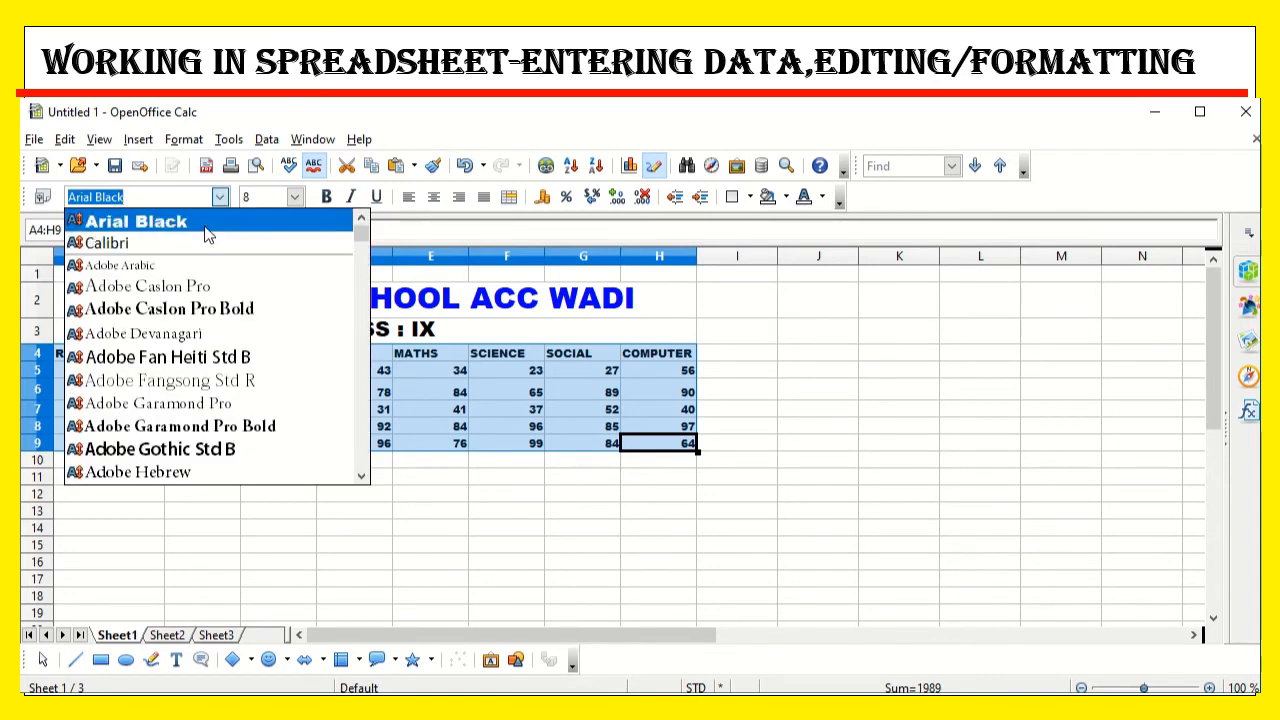
left_click(205, 228)
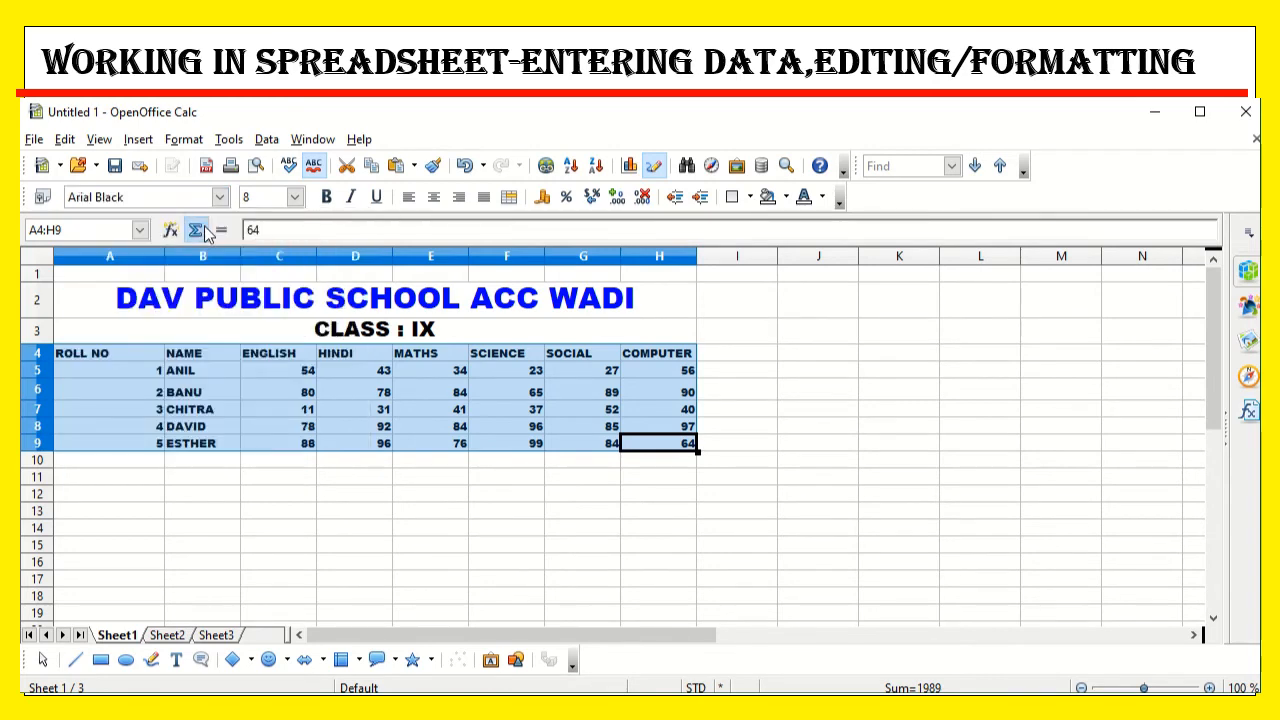
left_click(294, 197)
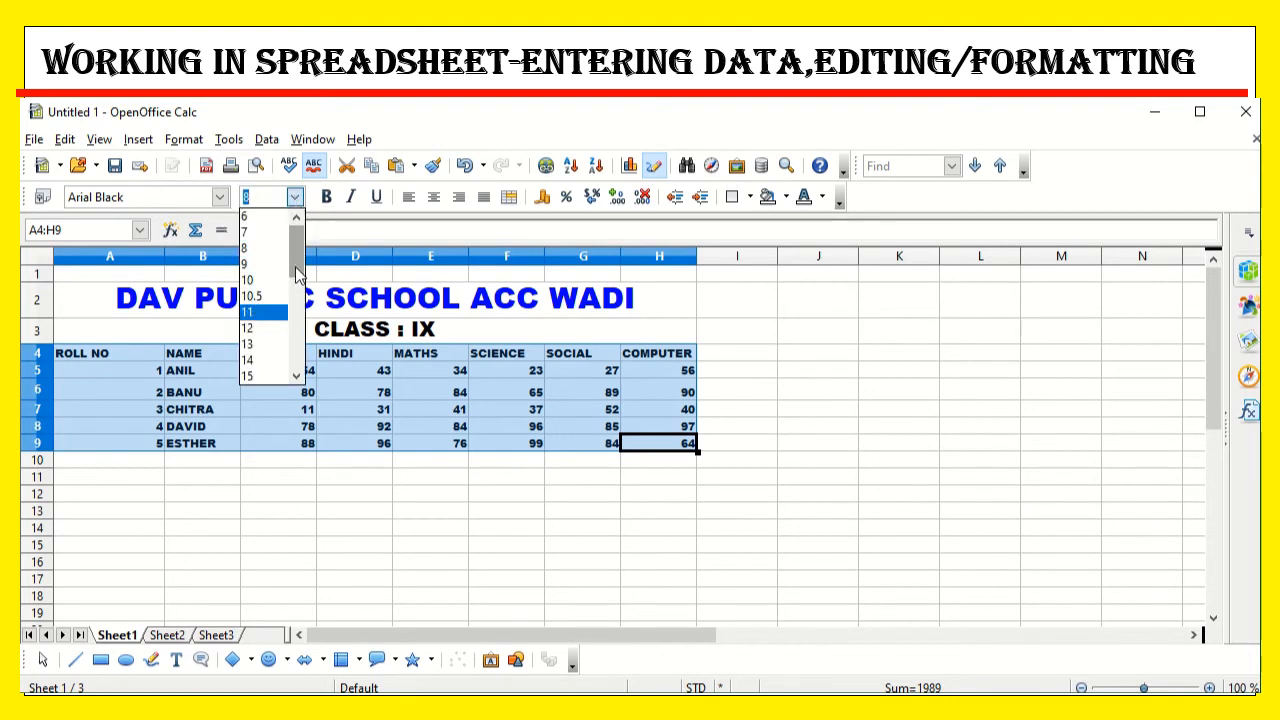
left_click(249, 361)
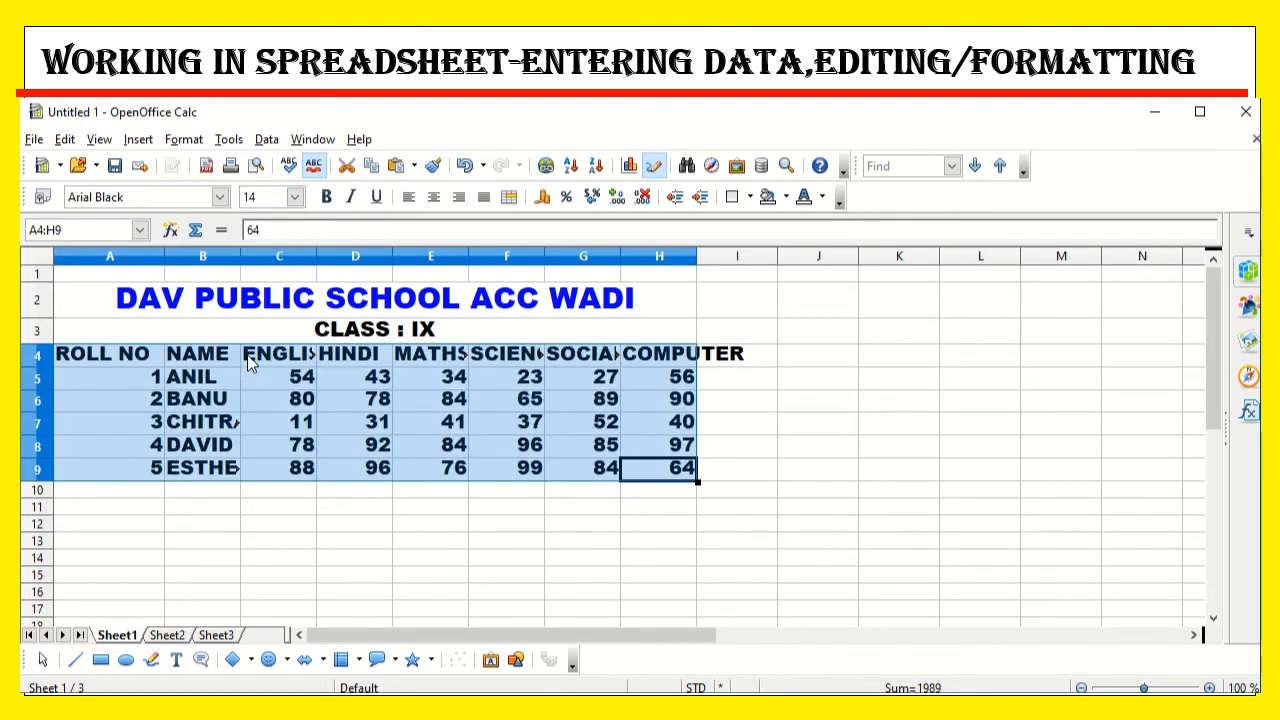
left_click(294, 197)
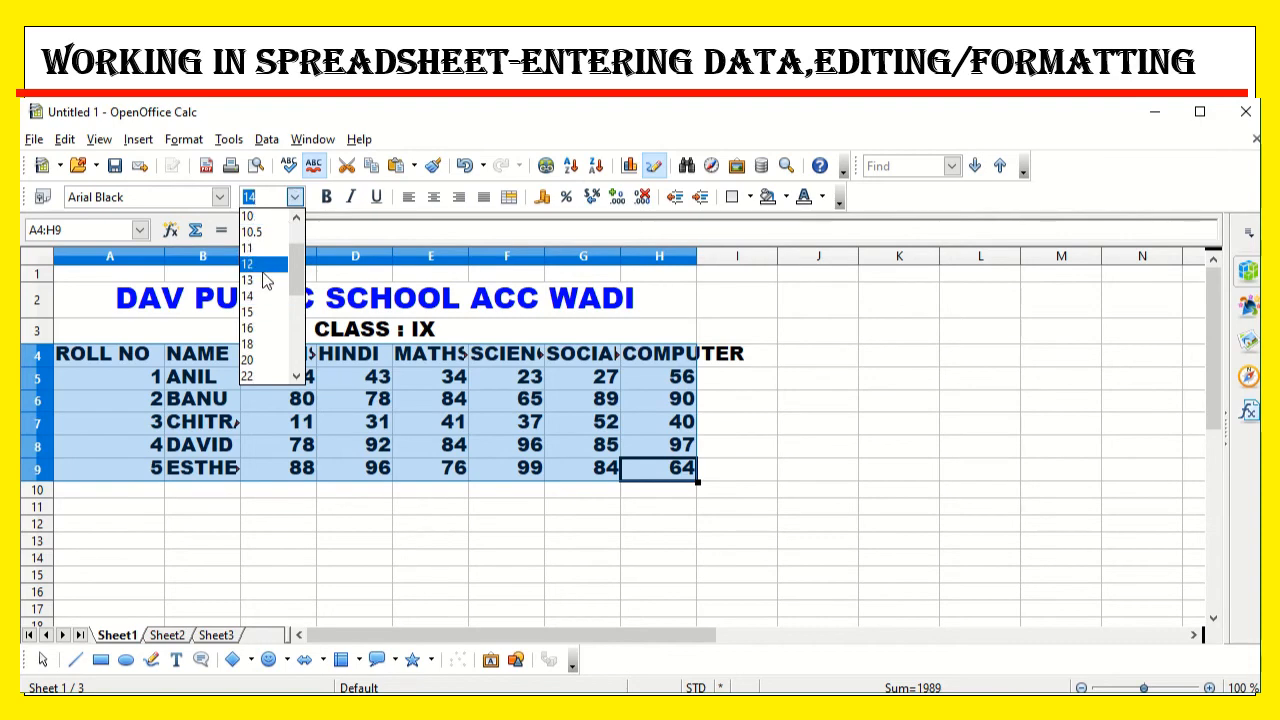
left_click(266, 281)
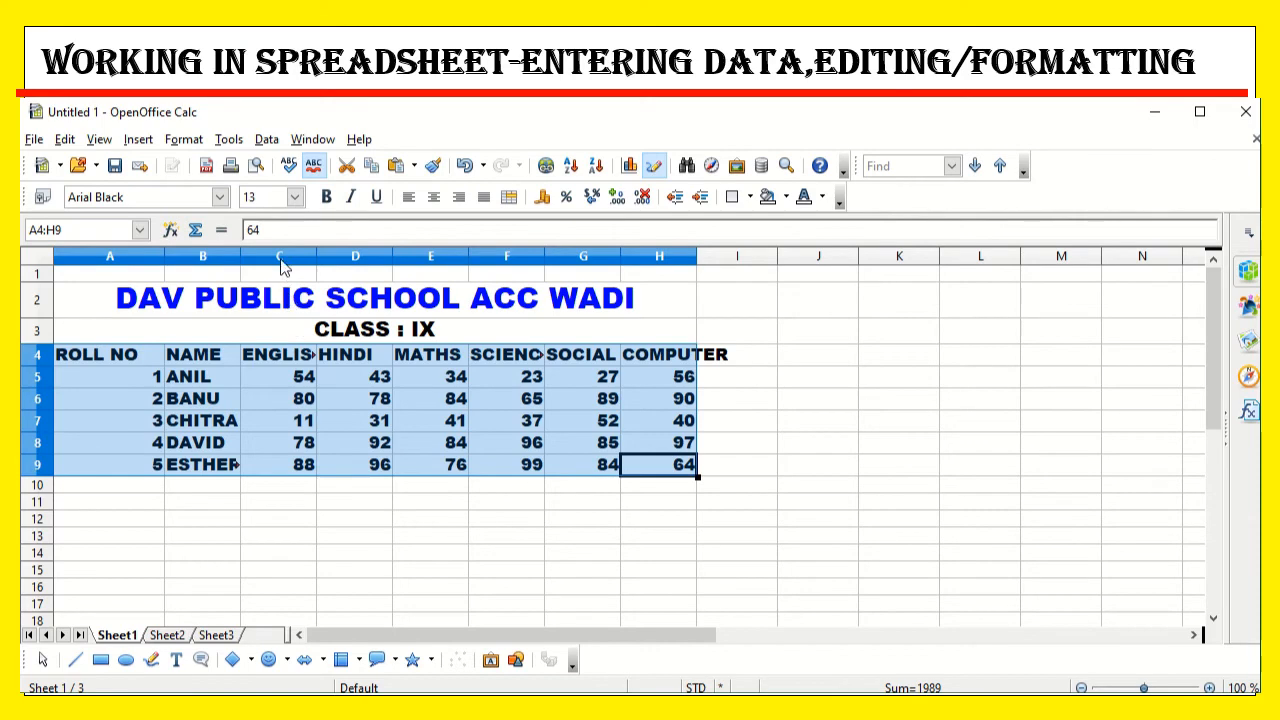
Step: Widen columns B to H to one common larger column width so the subject headings fit
left_click_drag(205, 256, 660, 260)
right_click(660, 260)
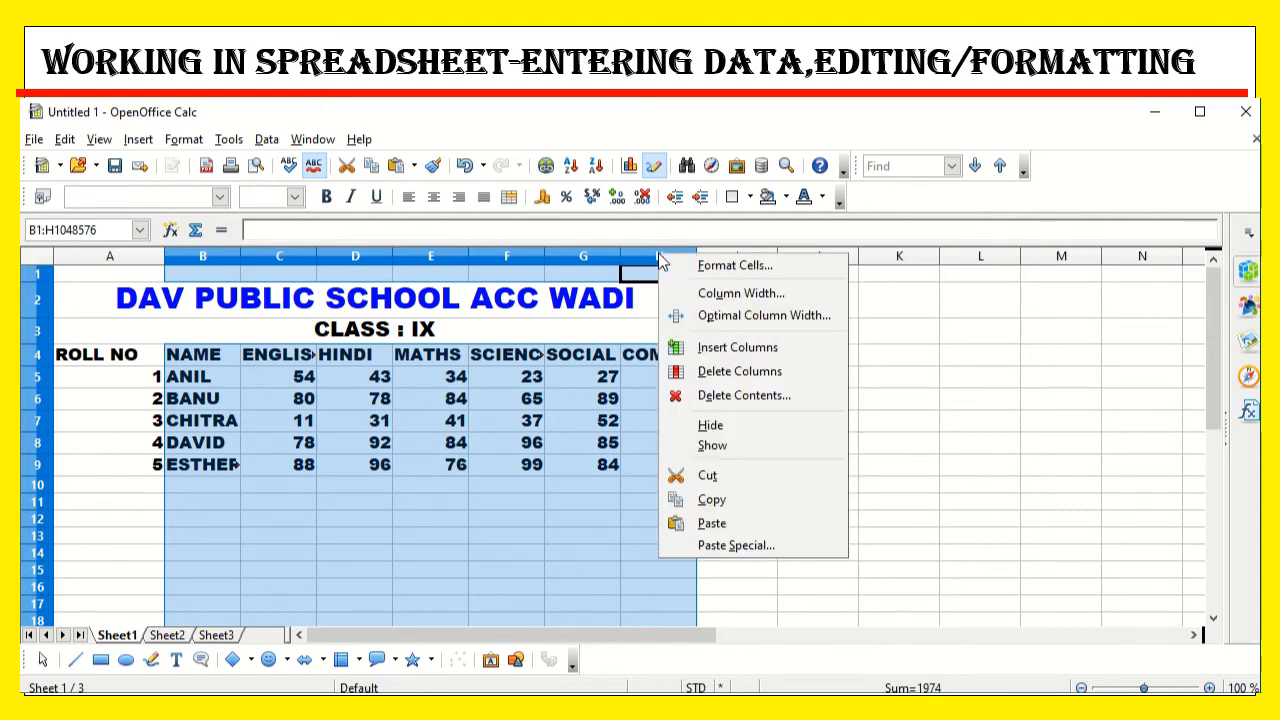
left_click(712, 295)
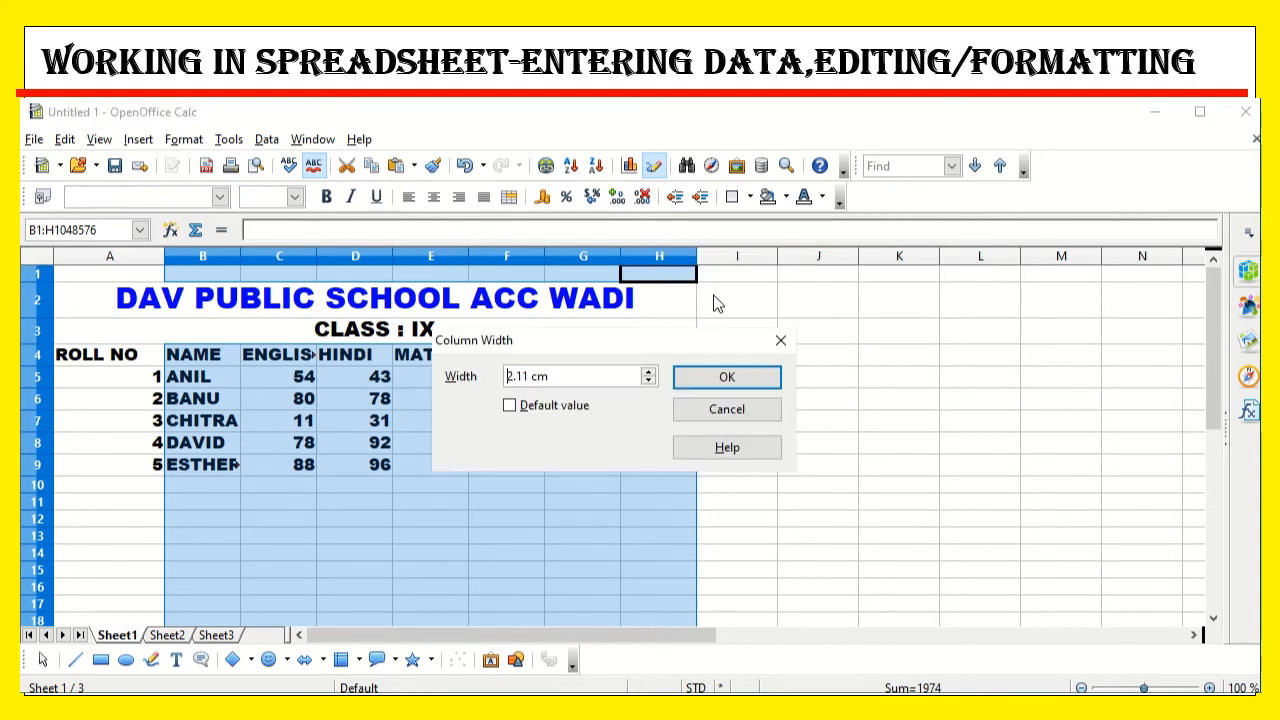
left_click(514, 377)
key("BackSpace")
left_click(707, 379)
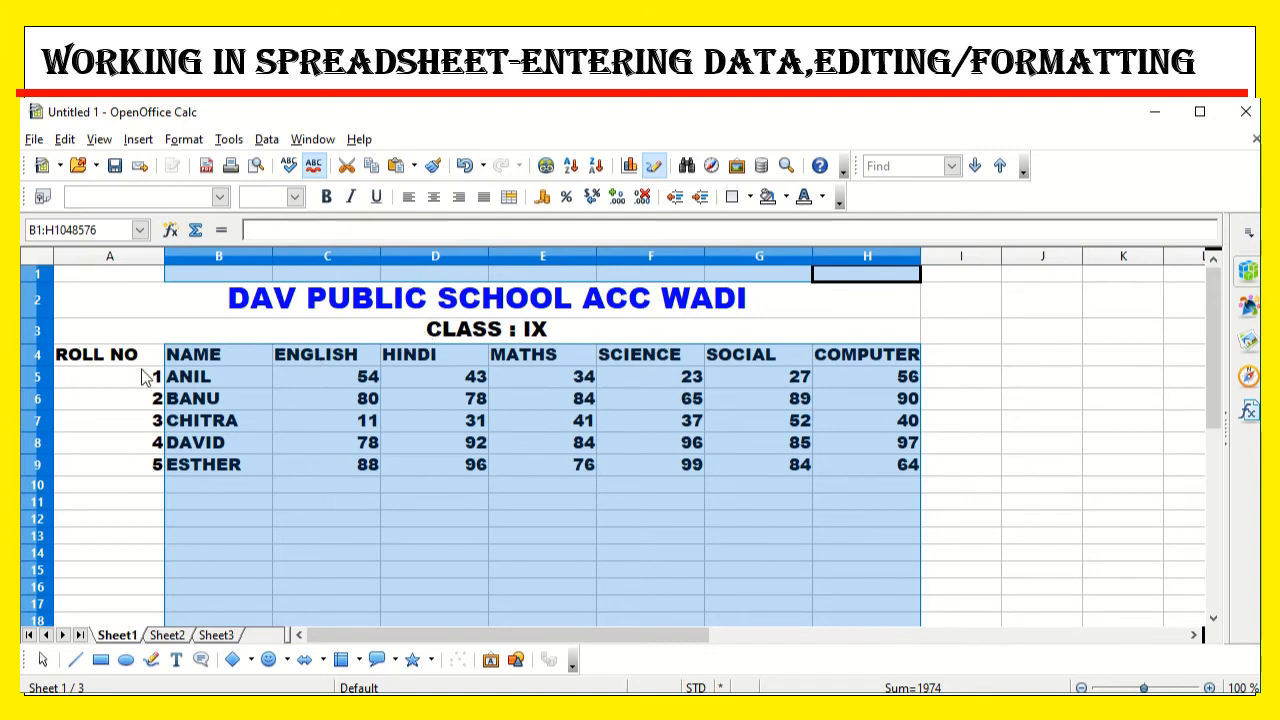
Step: Centre the contents of A4:H9 horizontally and give the range a bright cyan background
left_click_drag(88, 362, 893, 472)
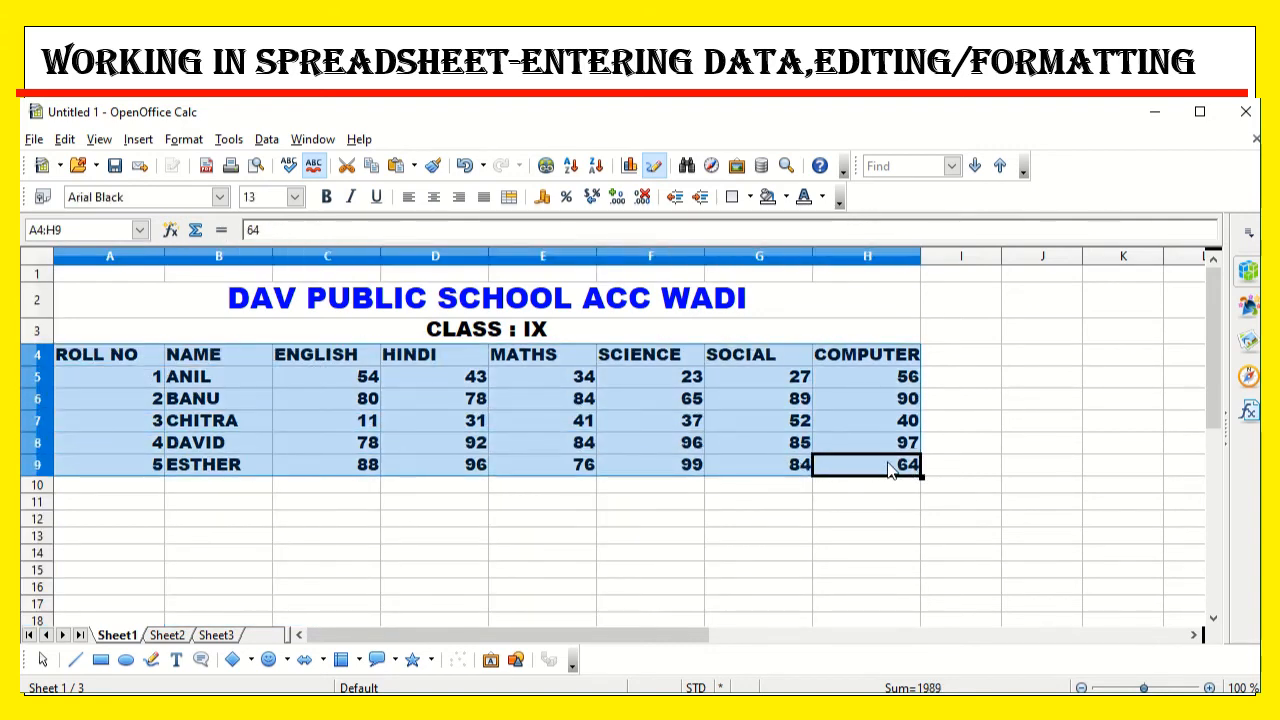
left_click(433, 198)
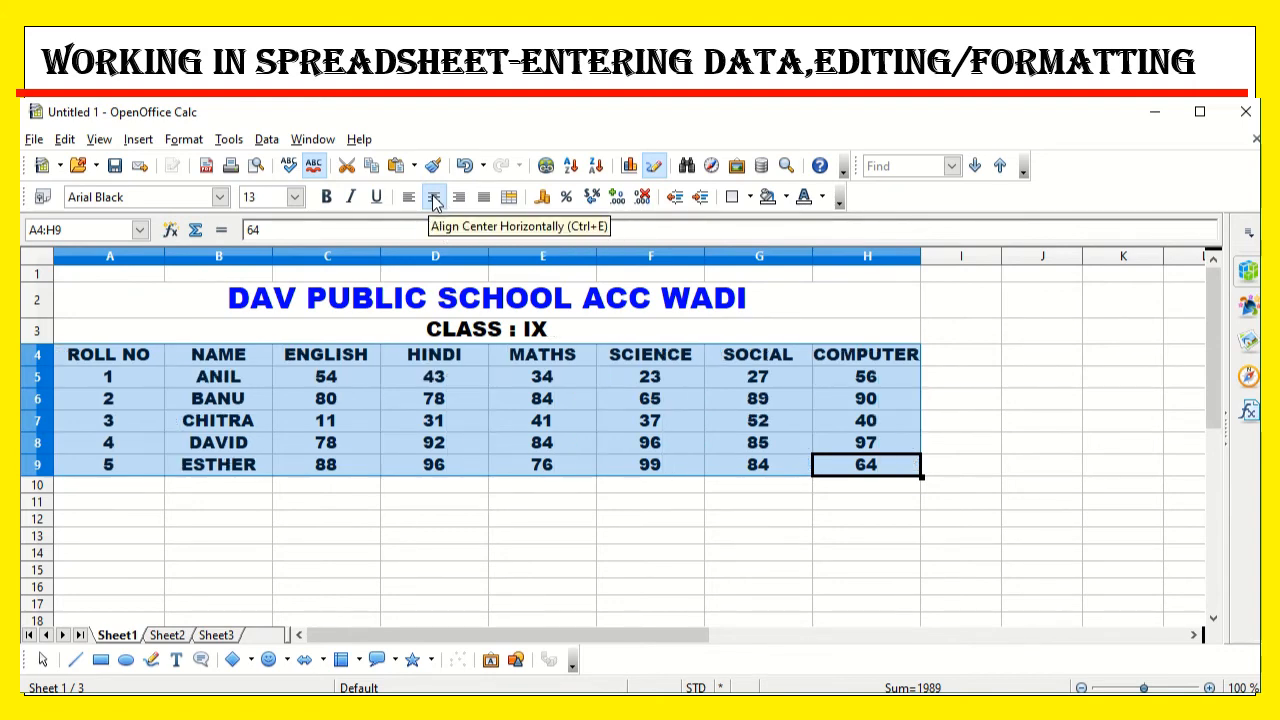
left_click(787, 198)
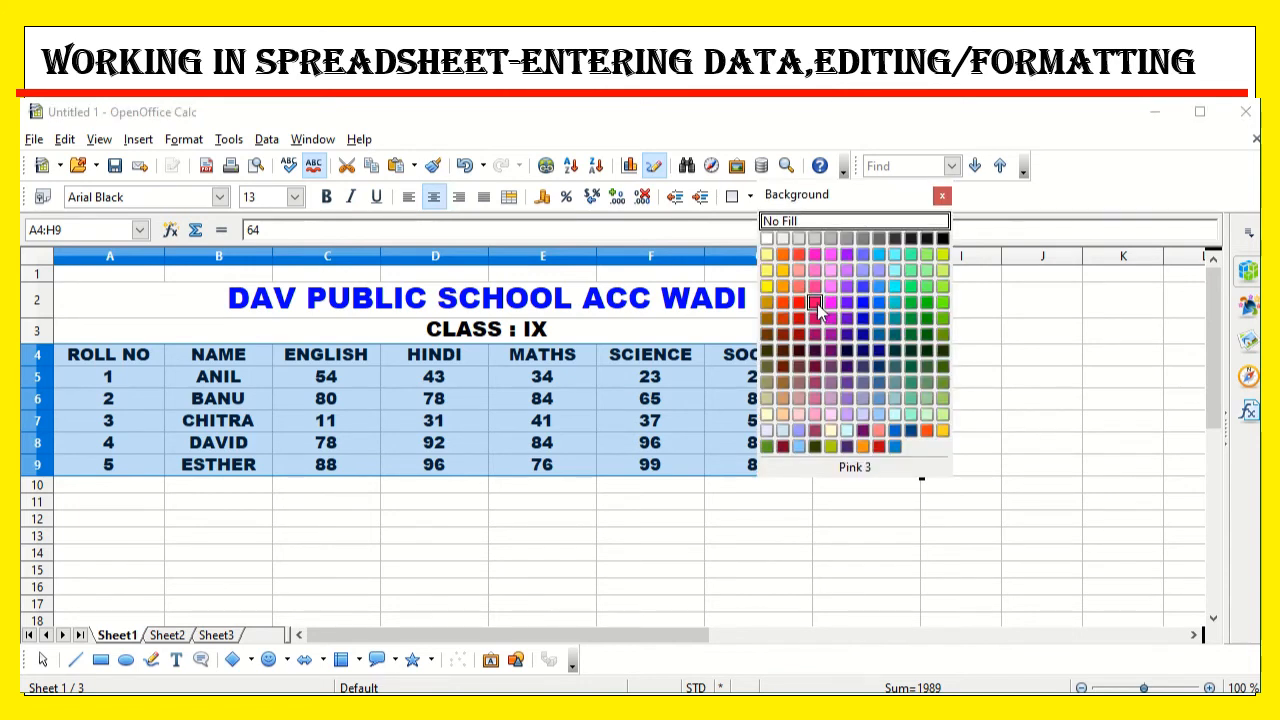
left_click(897, 286)
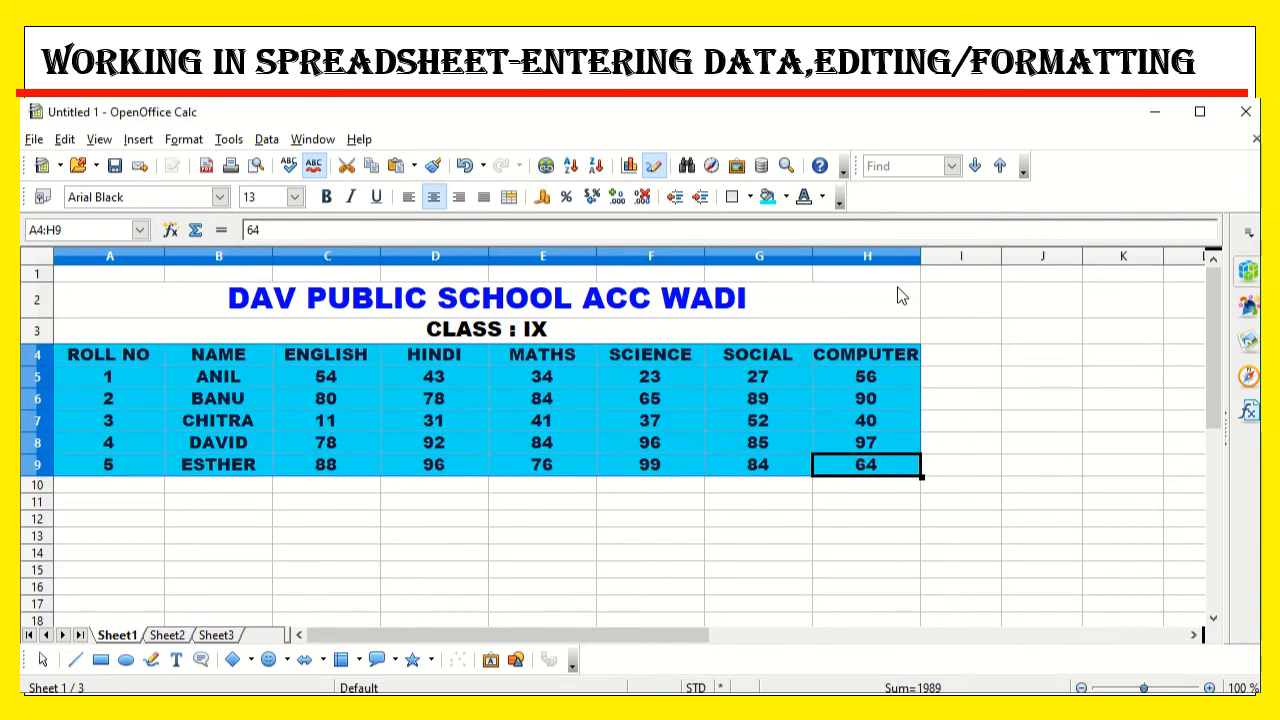
Step: Try an orange font colour on the marks table A4:H9, and set it to dark red
left_click(822, 199)
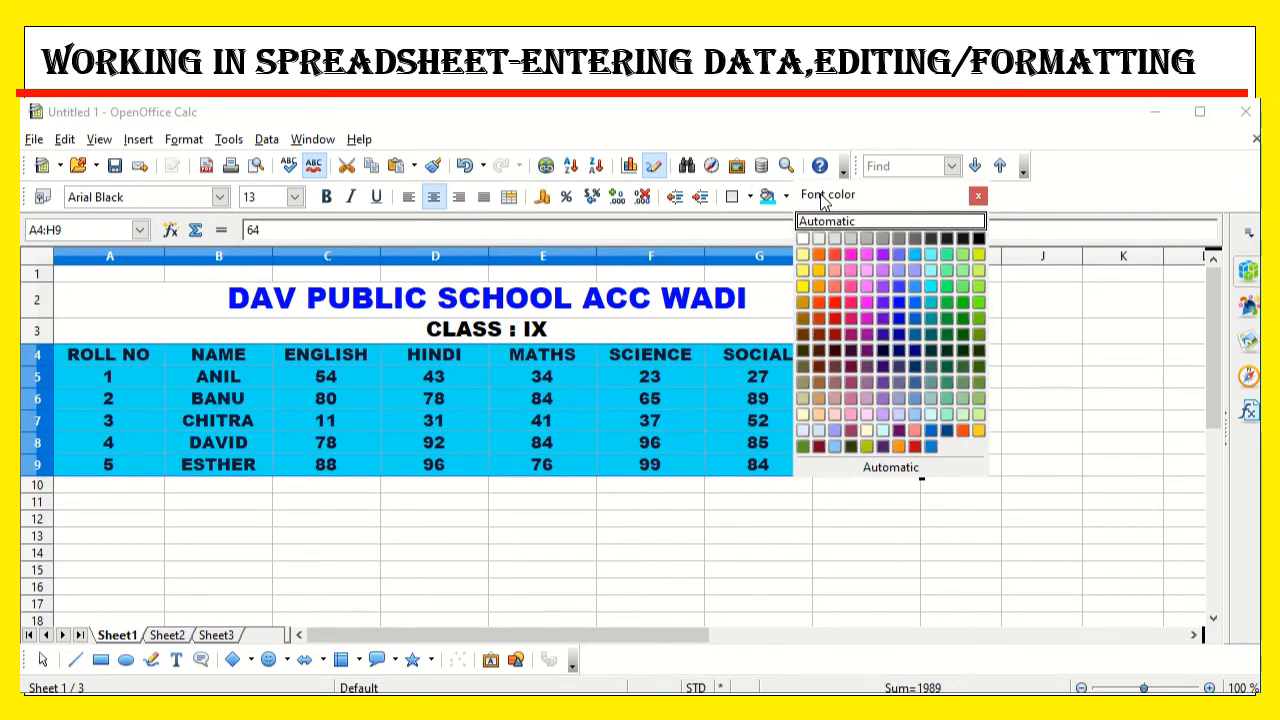
left_click(819, 257)
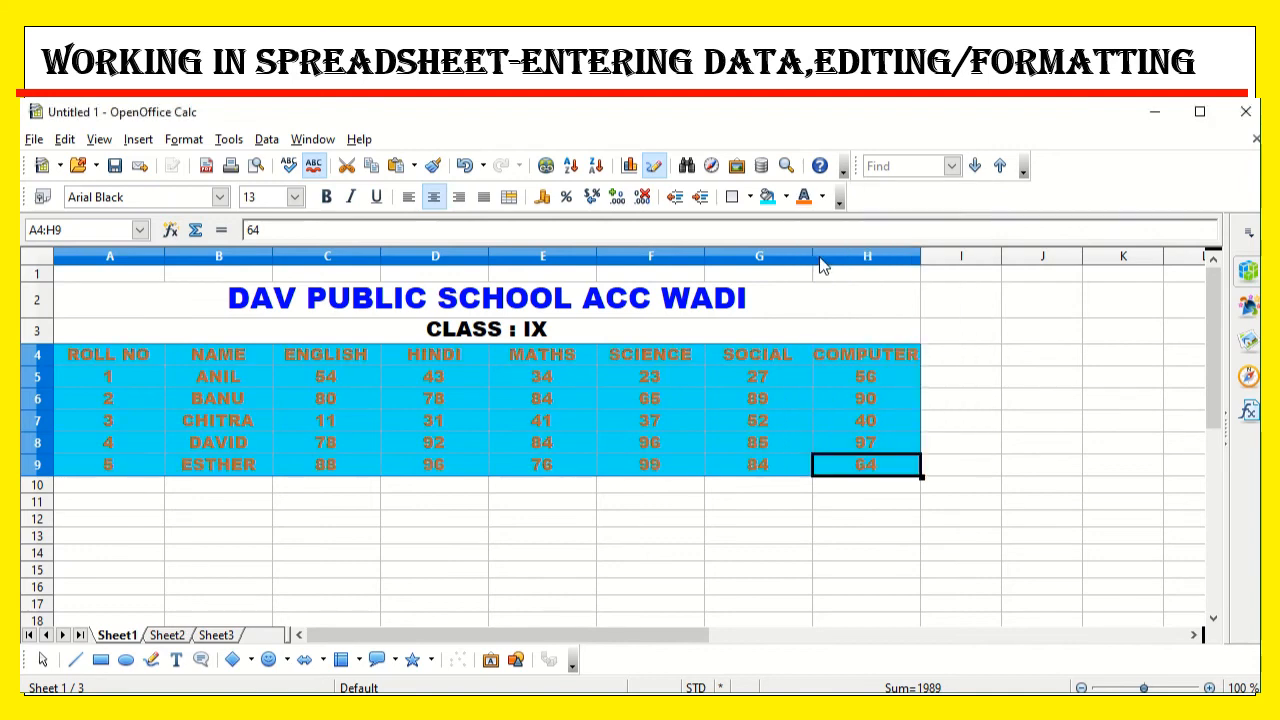
left_click(822, 199)
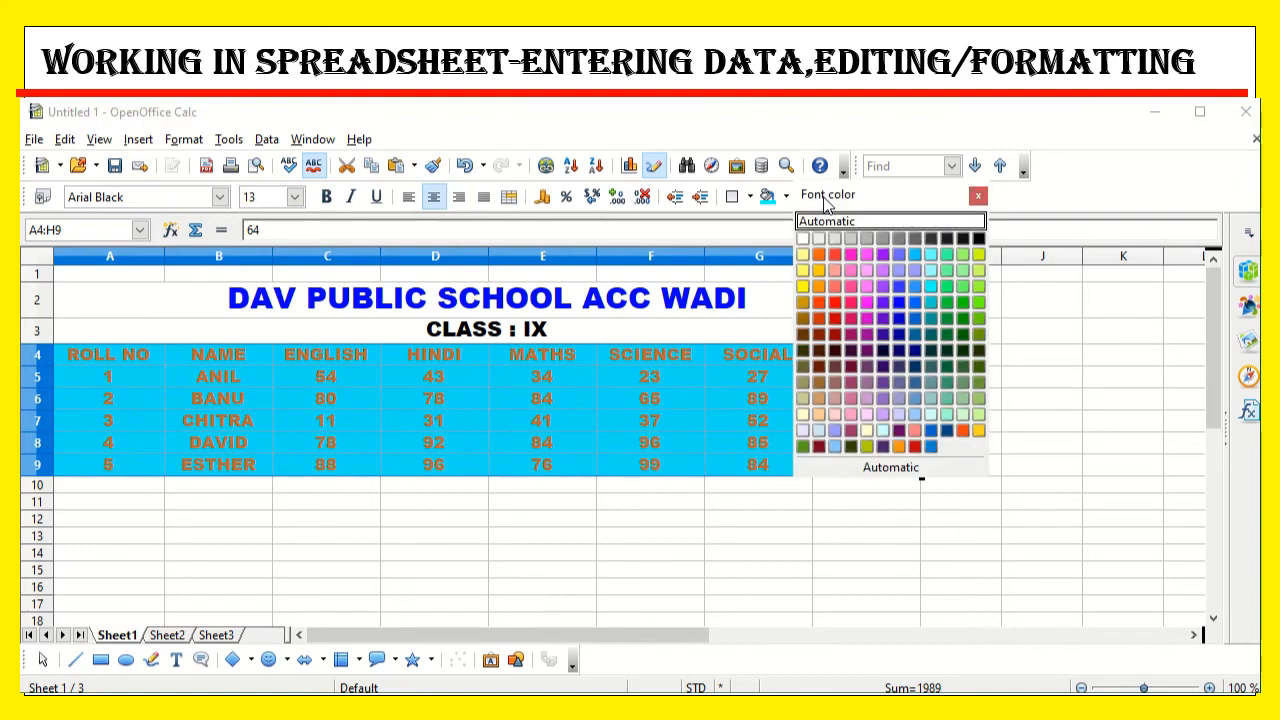
left_click(920, 447)
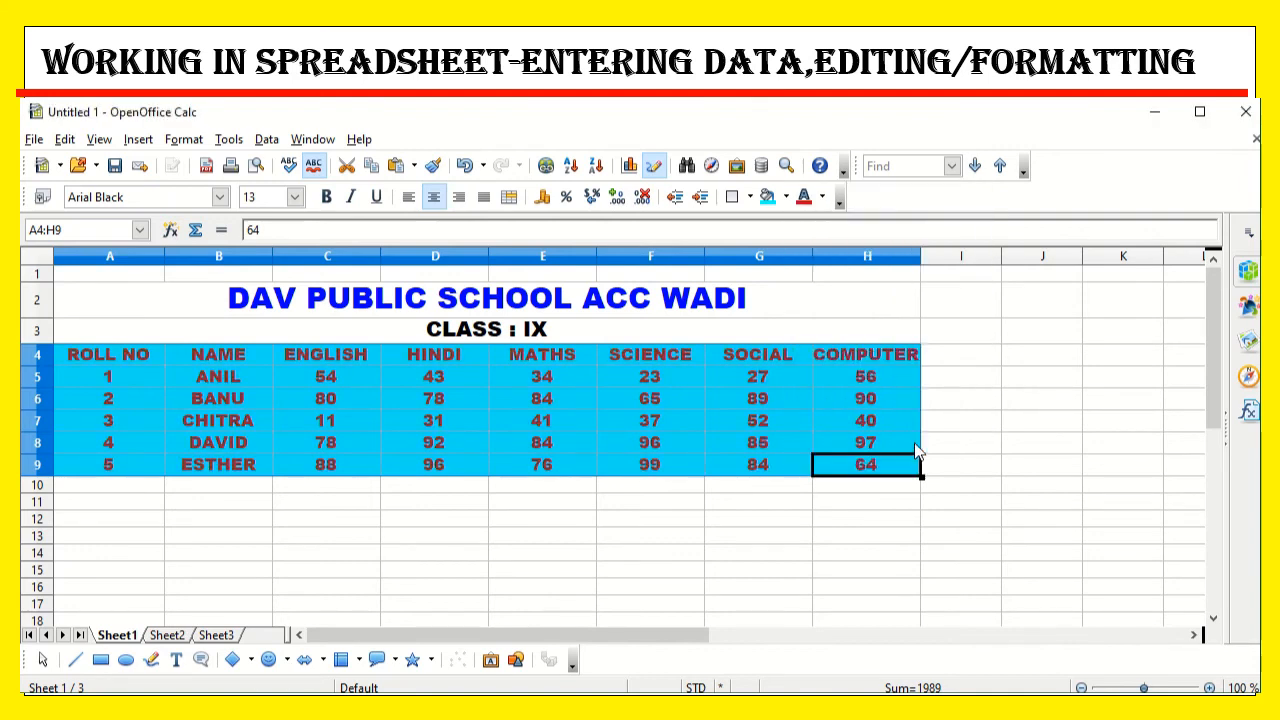
Step: Apply borders around and between all cells of the marks table A4:H9
left_click(750, 198)
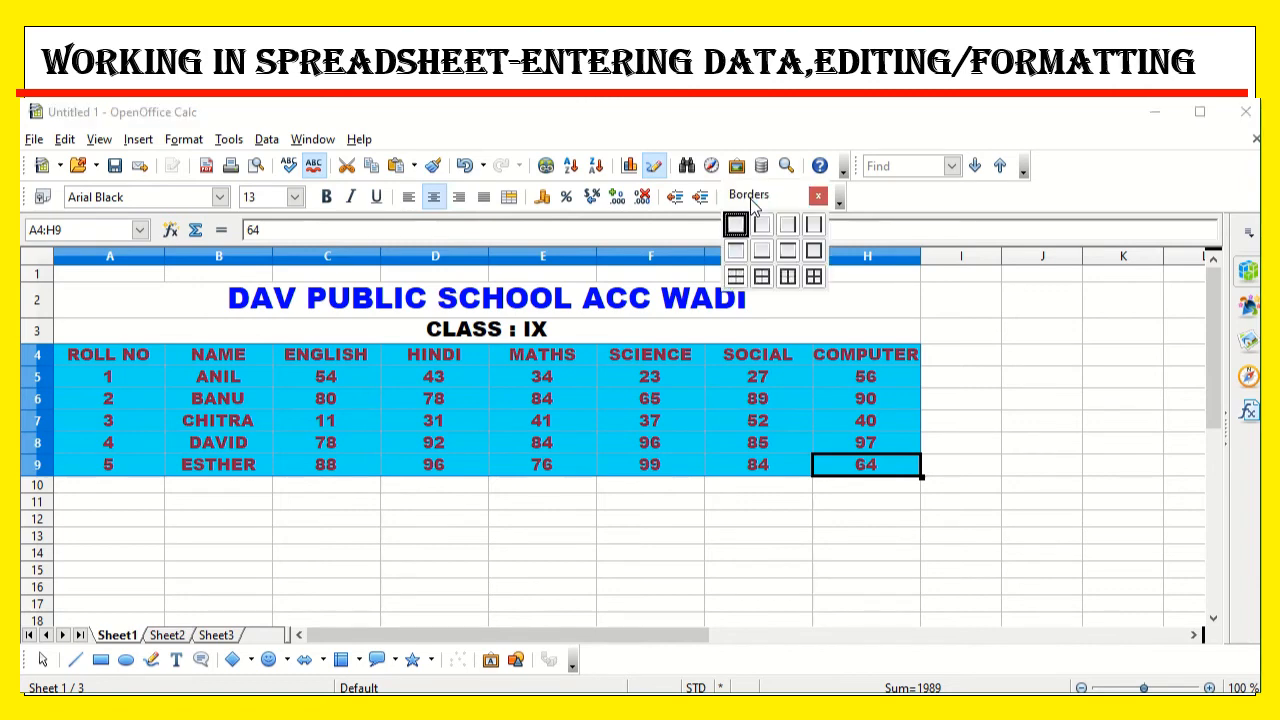
left_click(814, 276)
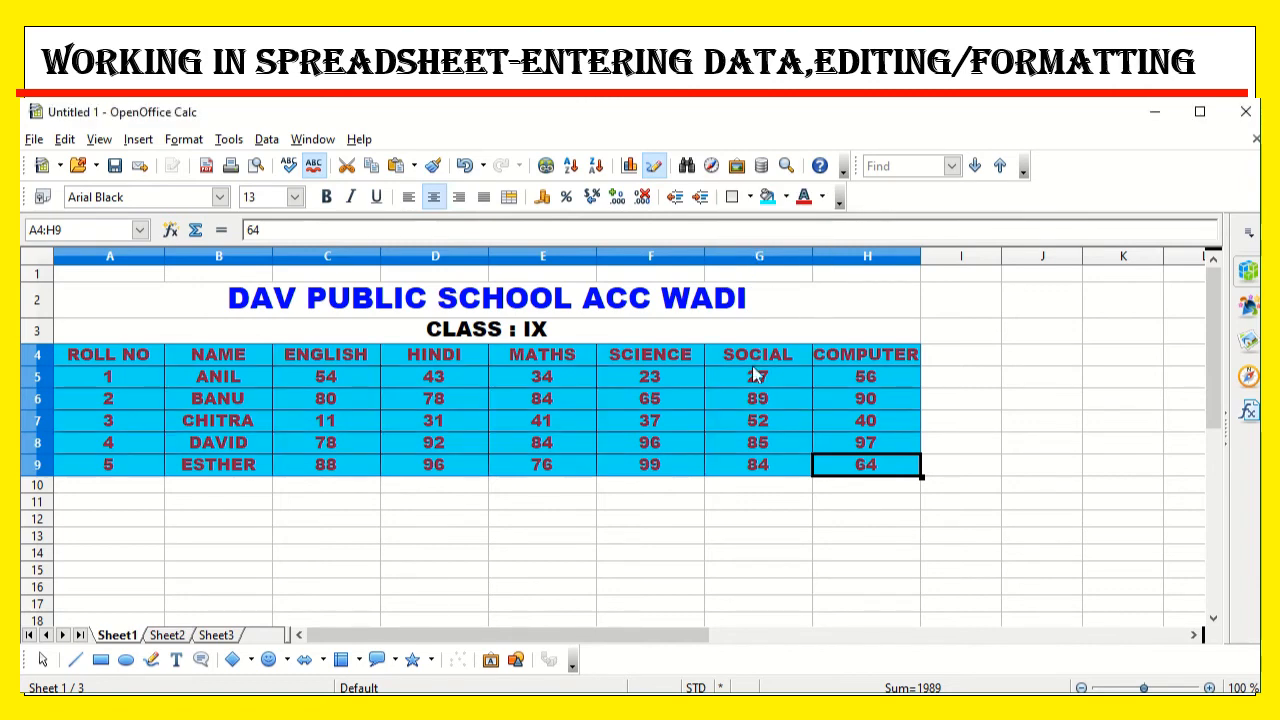
left_click(178, 489)
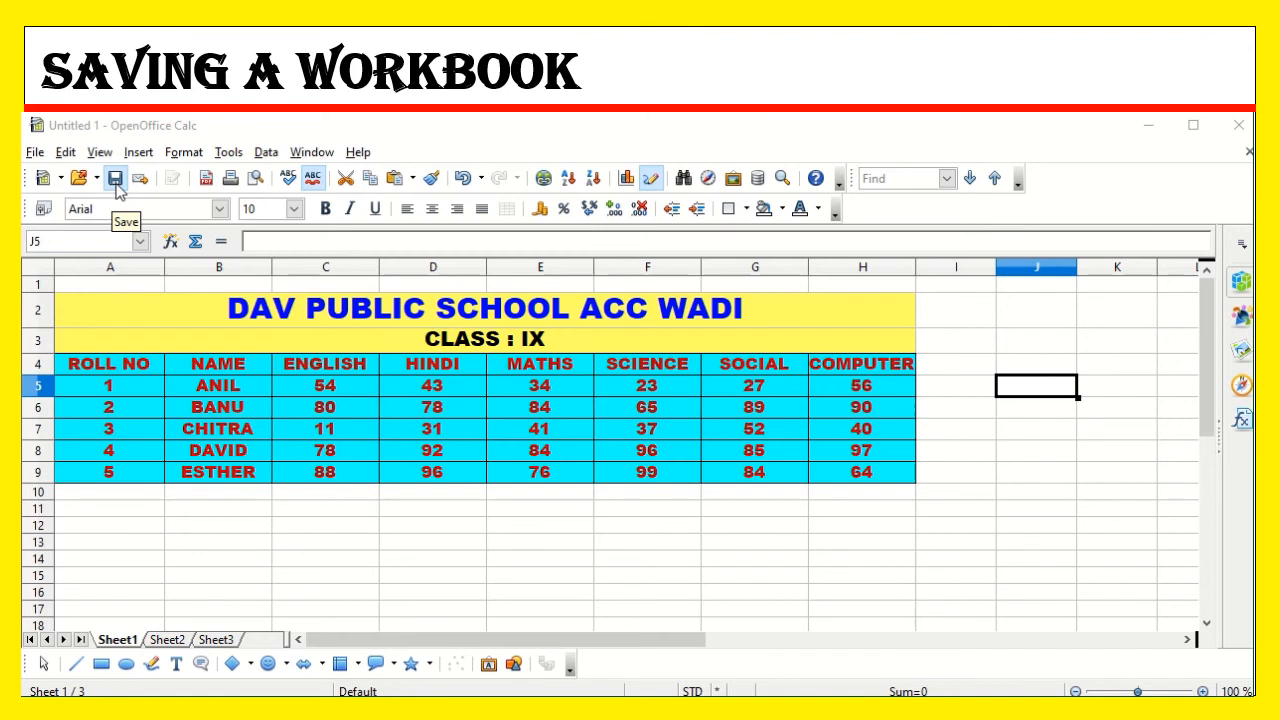
Step: Save the workbook on the Desktop as MARKSHEET.ods in ODF Spreadsheet format
left_click(34, 153)
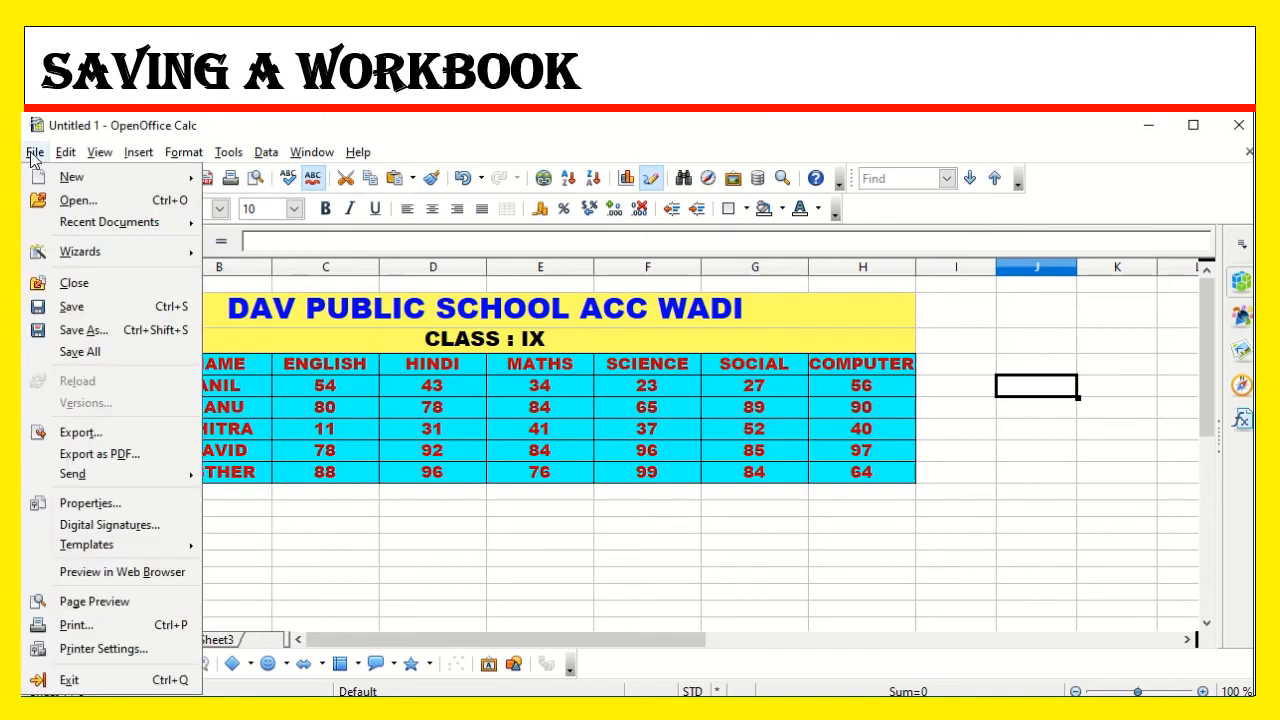
left_click(68, 312)
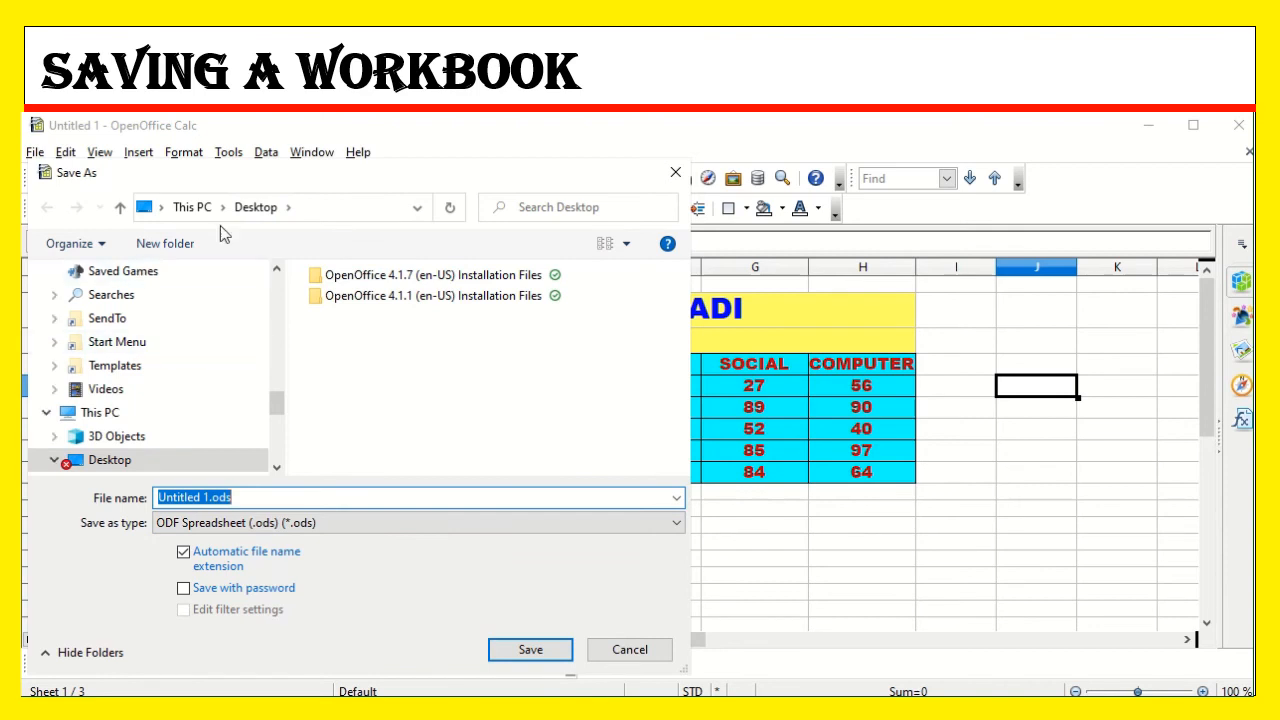
left_click(207, 497)
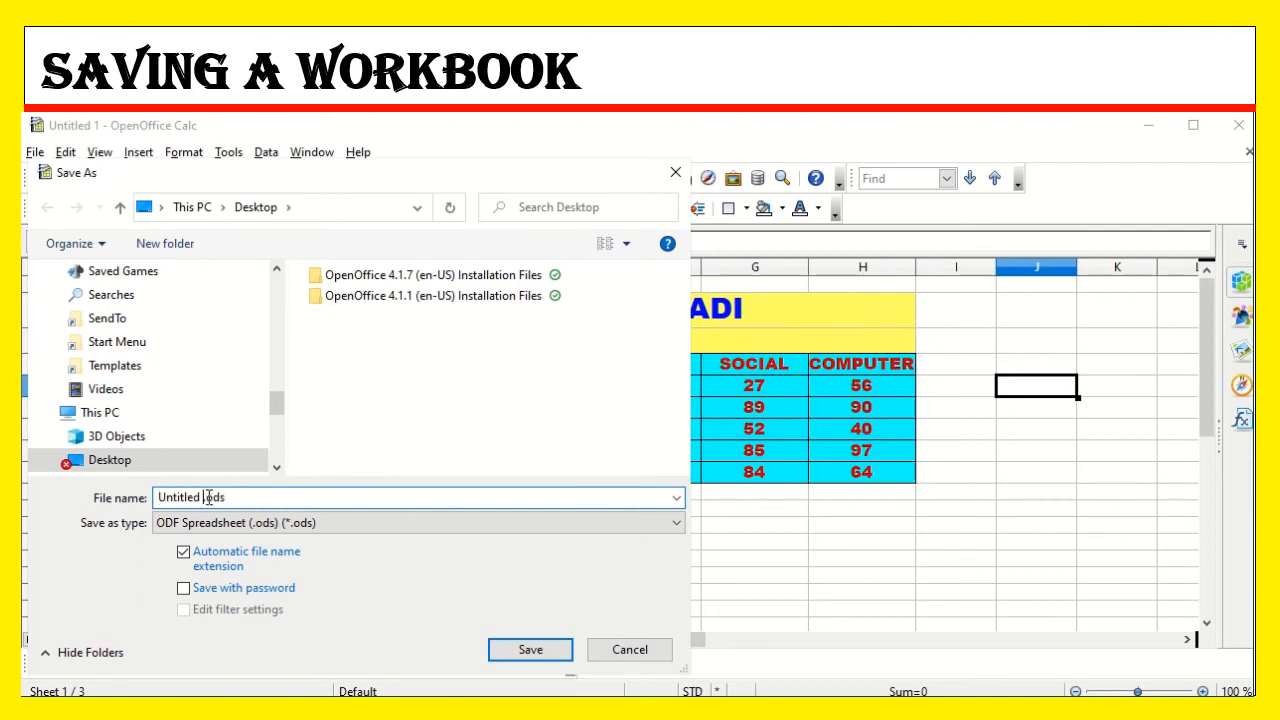
key("BackSpace")
key("BackSpace")
key("BackSpace")
key("BackSpace")
key("BackSpace")
key("BackSpace")
key("BackSpace")
key("BackSpace")
key("BackSpace")
type("MARKSHEET")
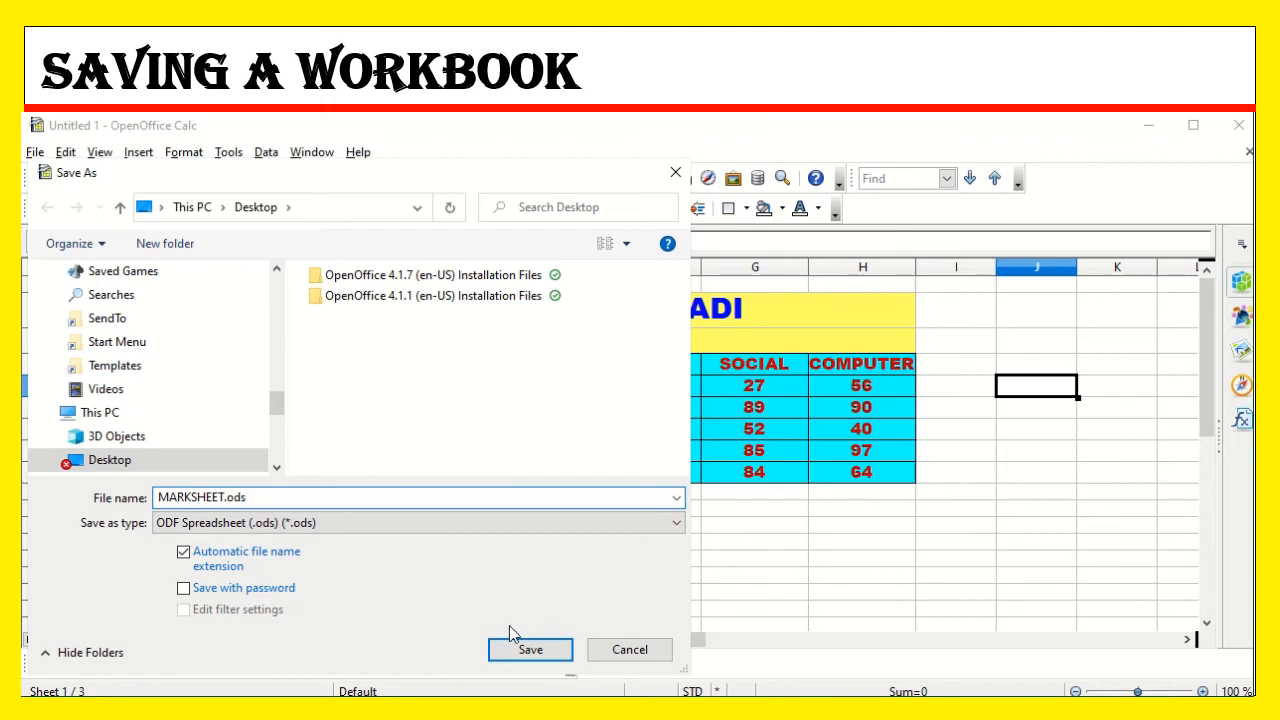
left_click(530, 650)
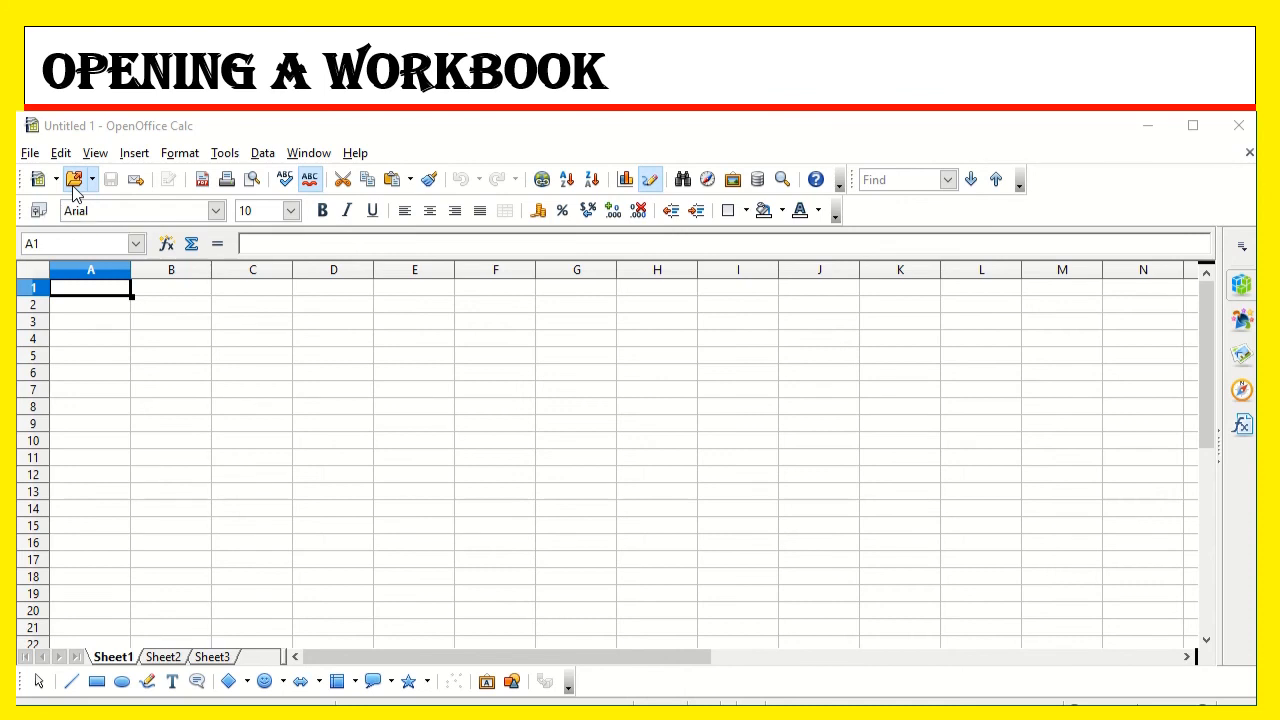
Step: Open the MARKSHEET.ods workbook from the Desktop
left_click(29, 155)
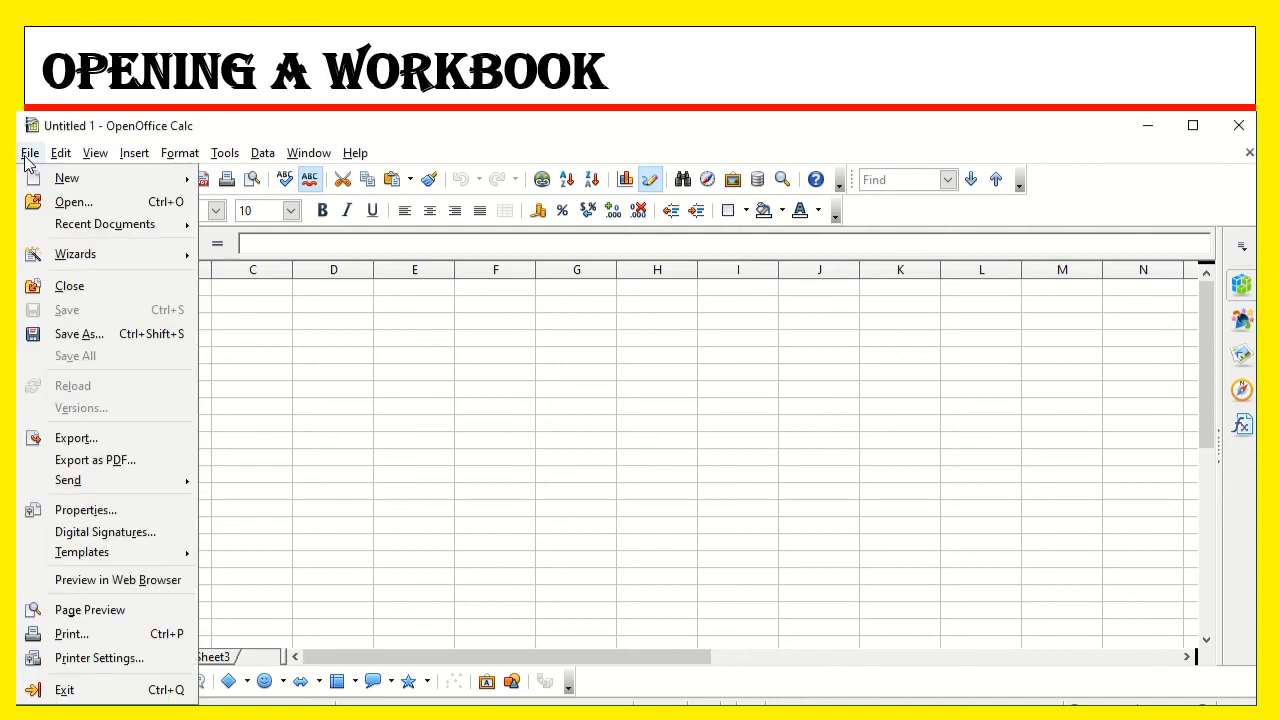
left_click(70, 202)
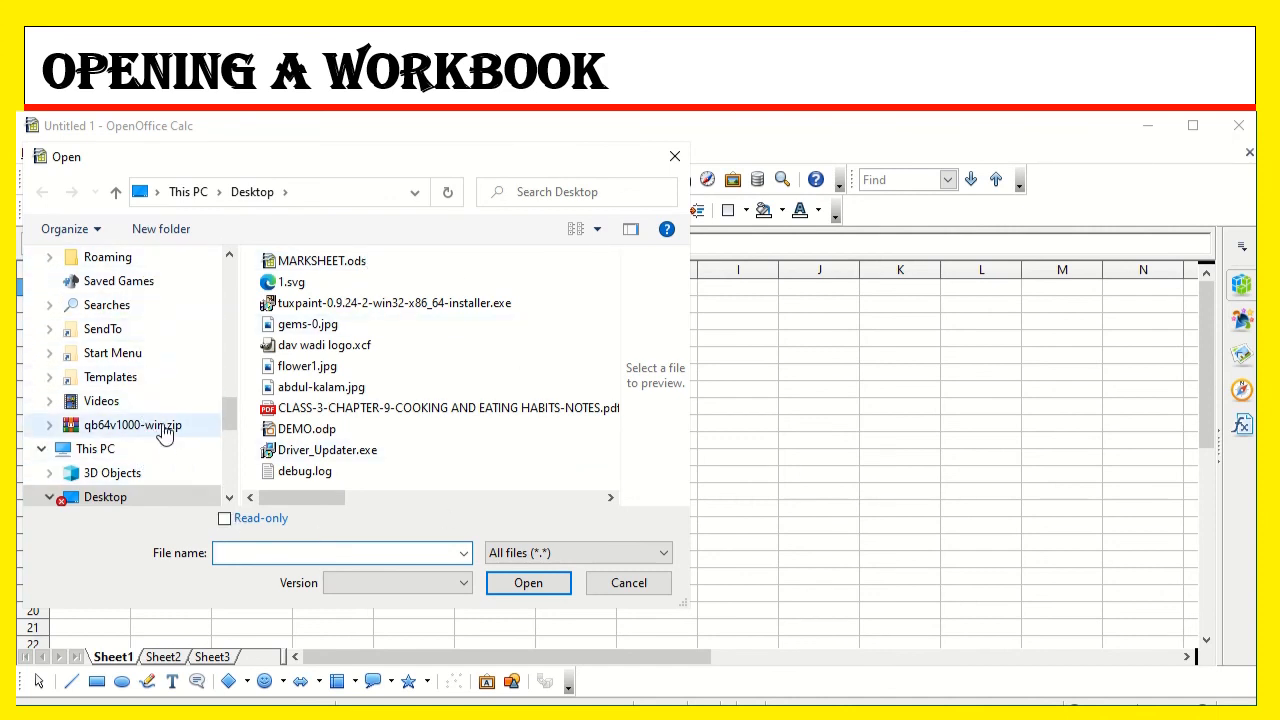
left_click(327, 268)
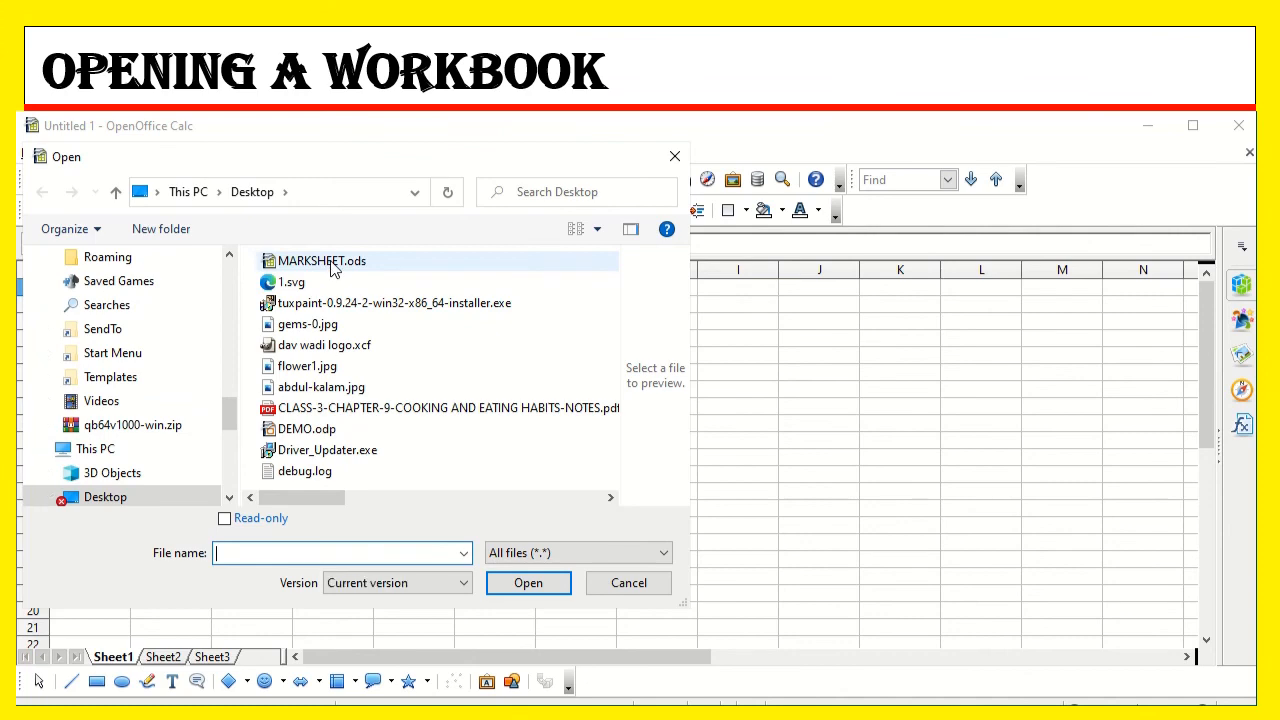
left_click(527, 584)
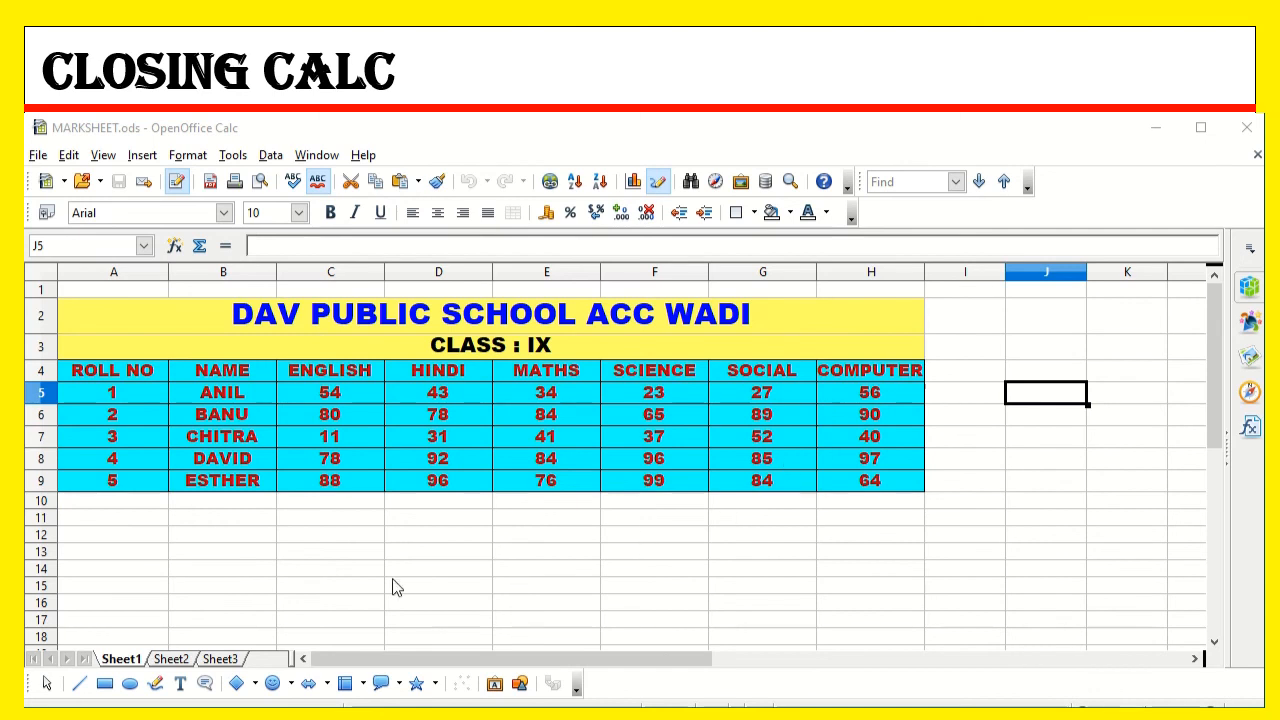
Step: Close the MARKSHEET.ods workbook
left_click(37, 156)
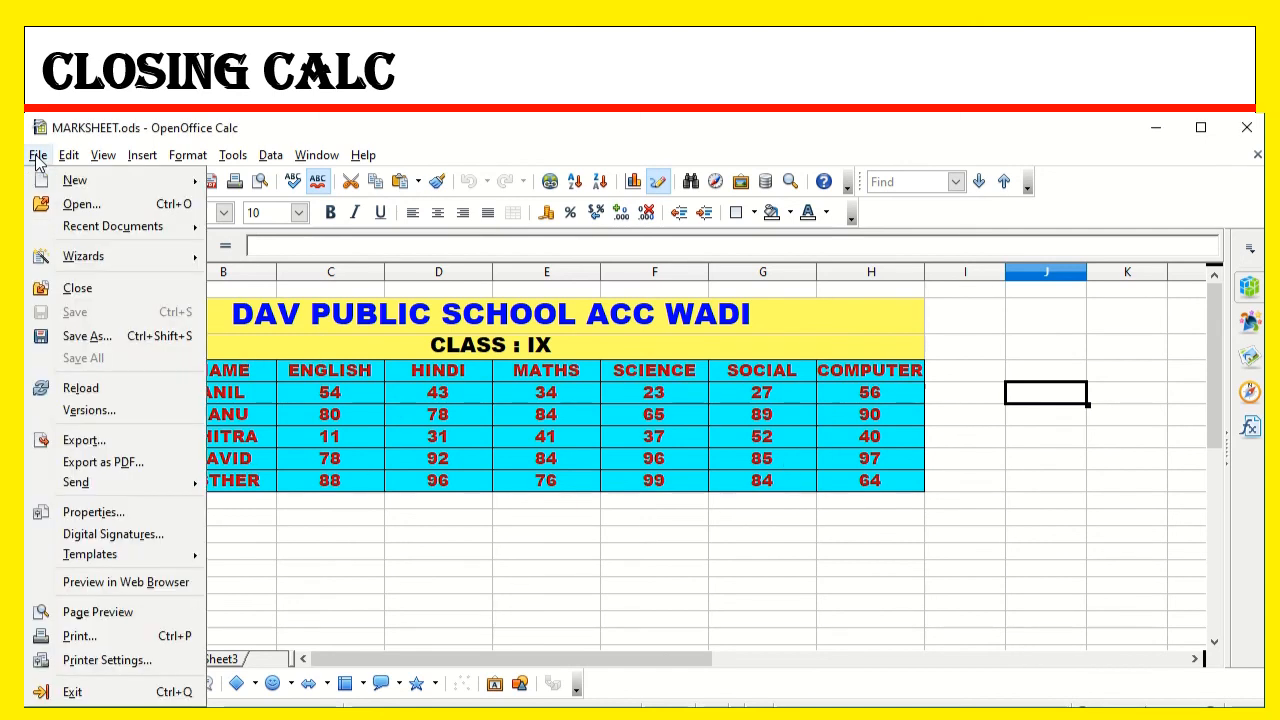
left_click(66, 289)
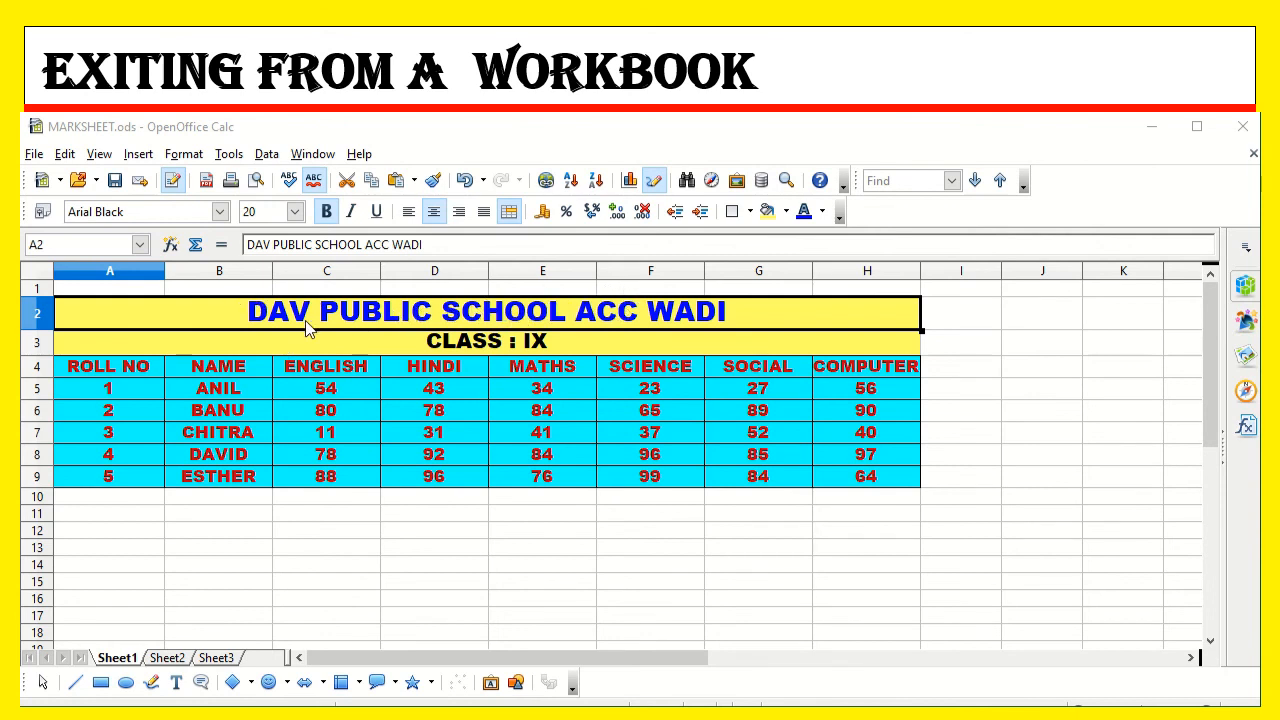
Step: Set the school name heading in row 2 to font size 26, and exit the program
left_click(295, 212)
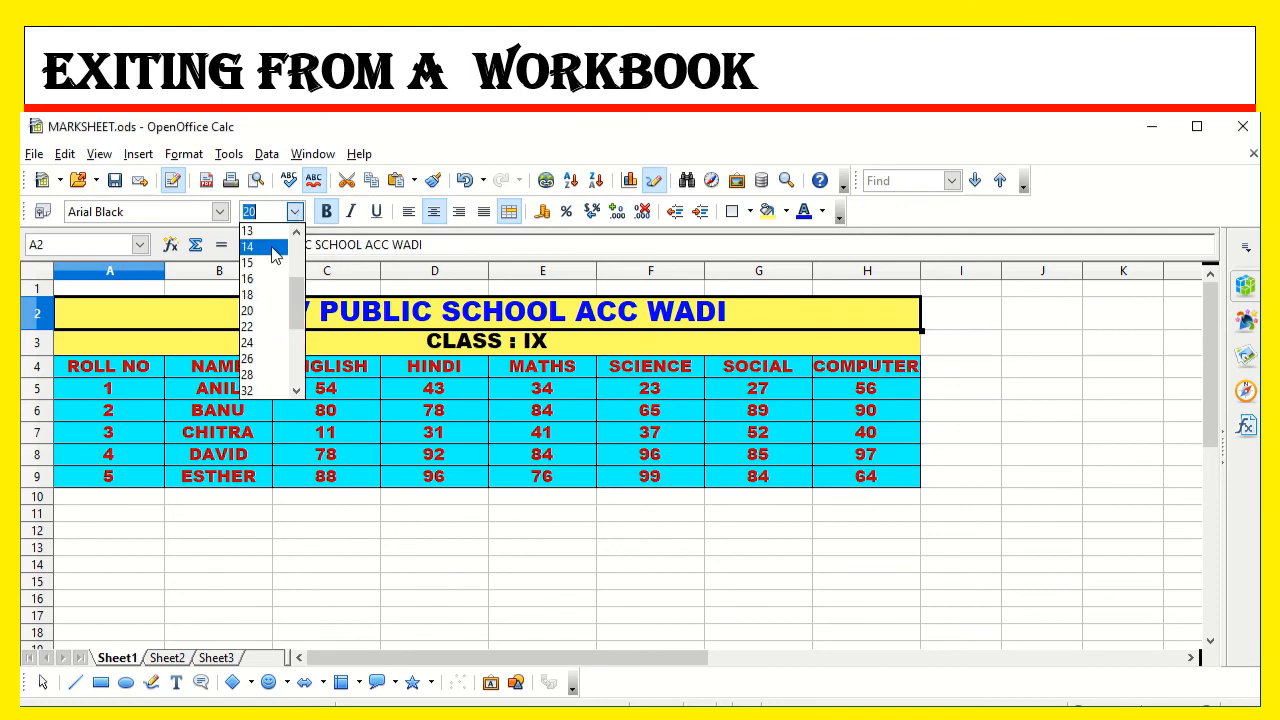
left_click(250, 359)
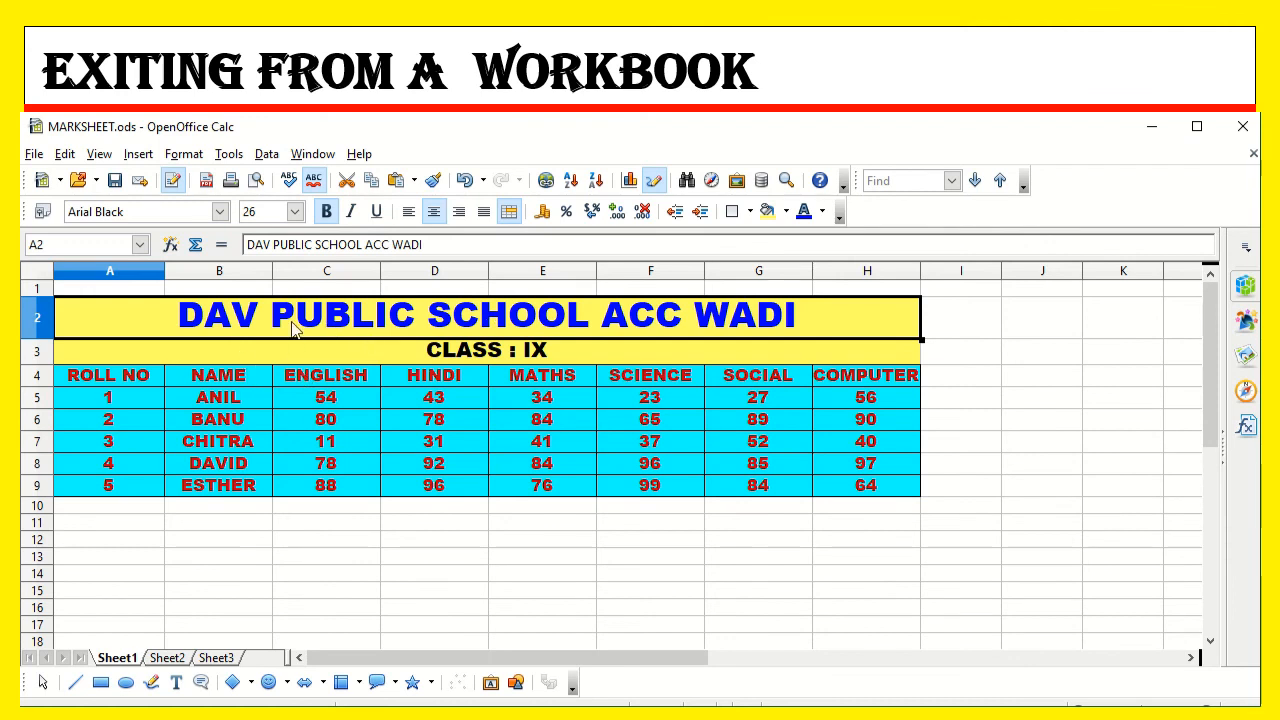
left_click(33, 155)
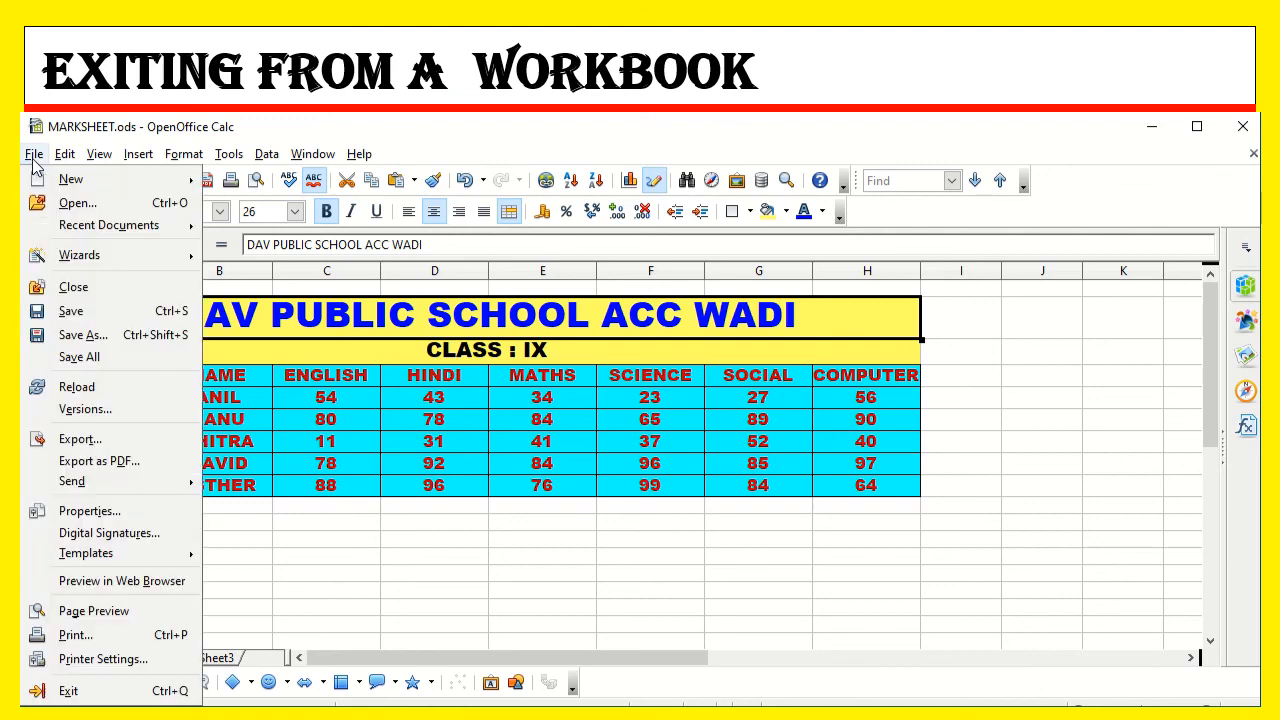
left_click(70, 691)
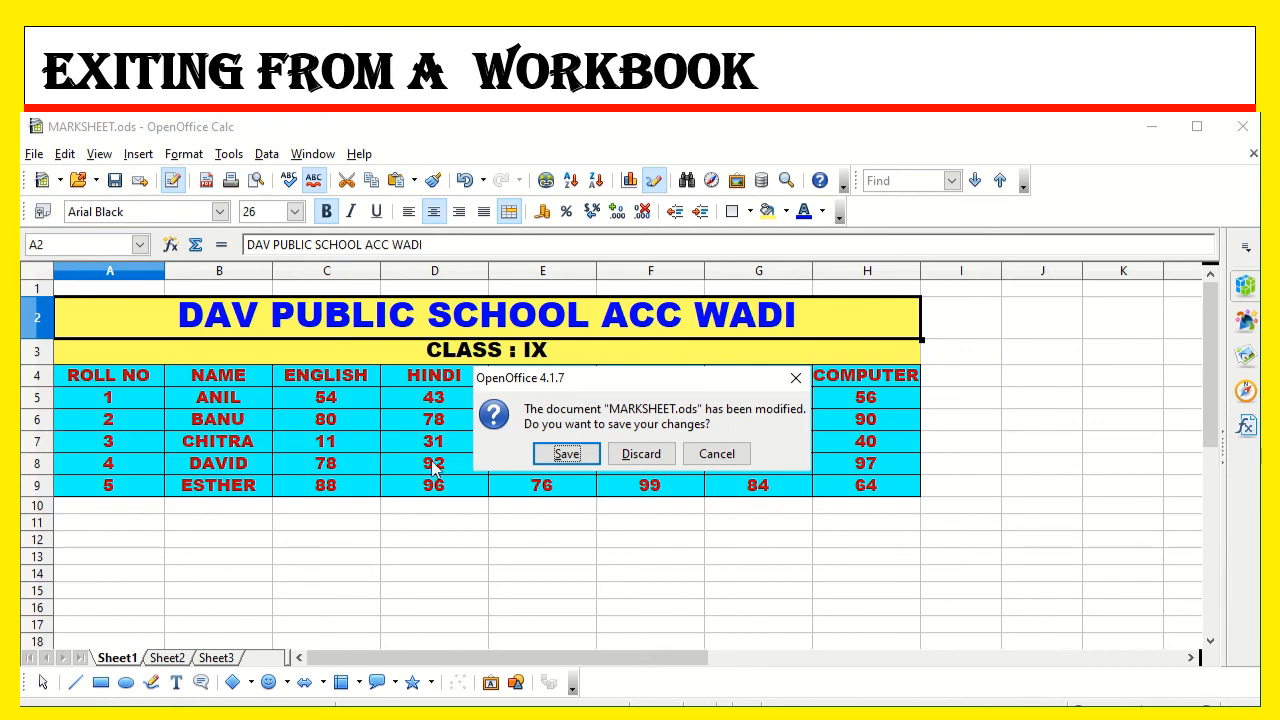